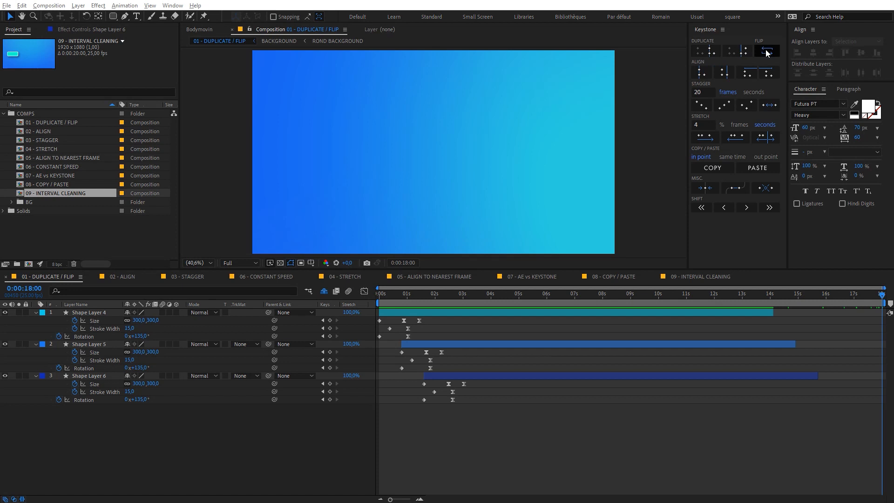
- Duplicate all keyframes of Shape Layer 4 at 0:00:03:24, and make a mirrored duplicate of them at 0:00:08:00
left_click_drag(443, 321, 378, 340)
left_click(489, 302)
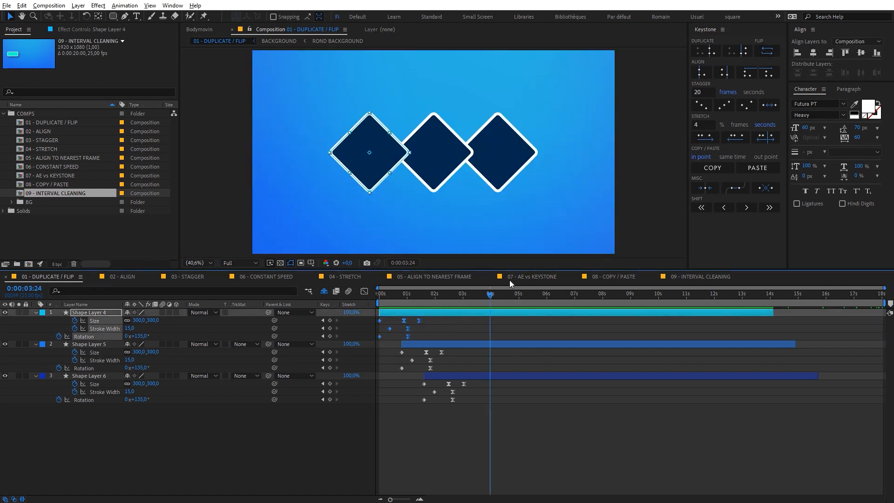
left_click(711, 49)
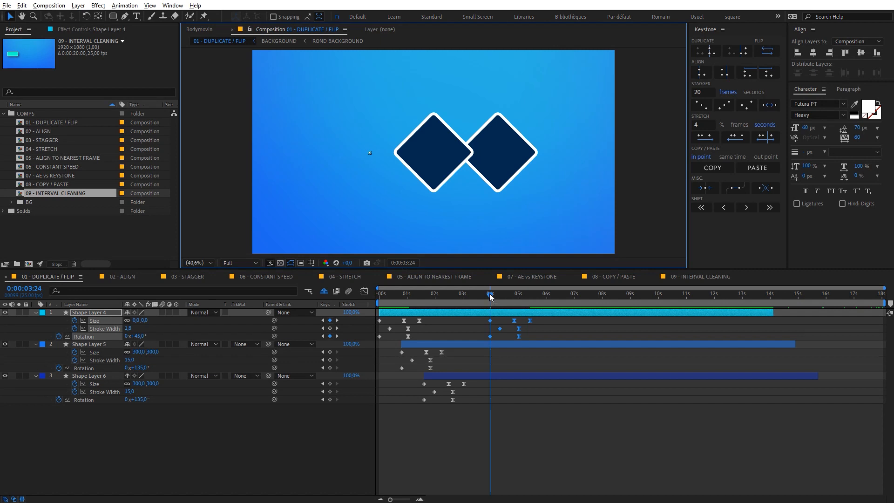
left_click(602, 297)
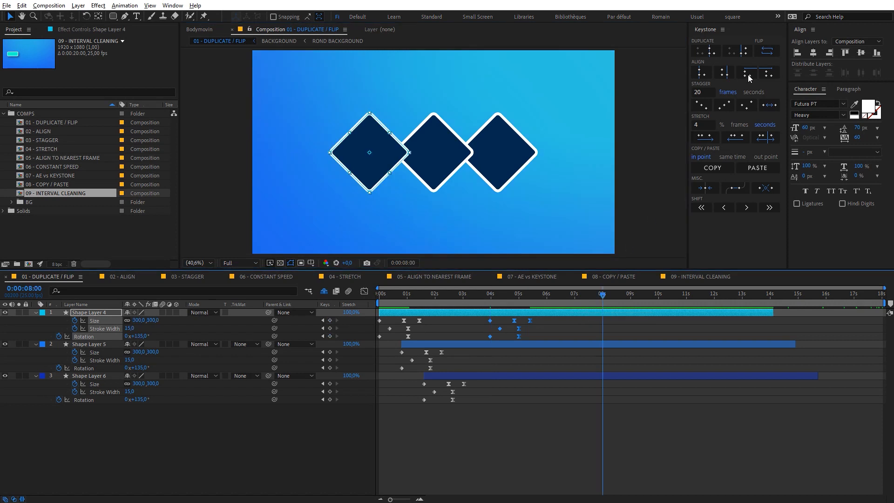
left_click(748, 51)
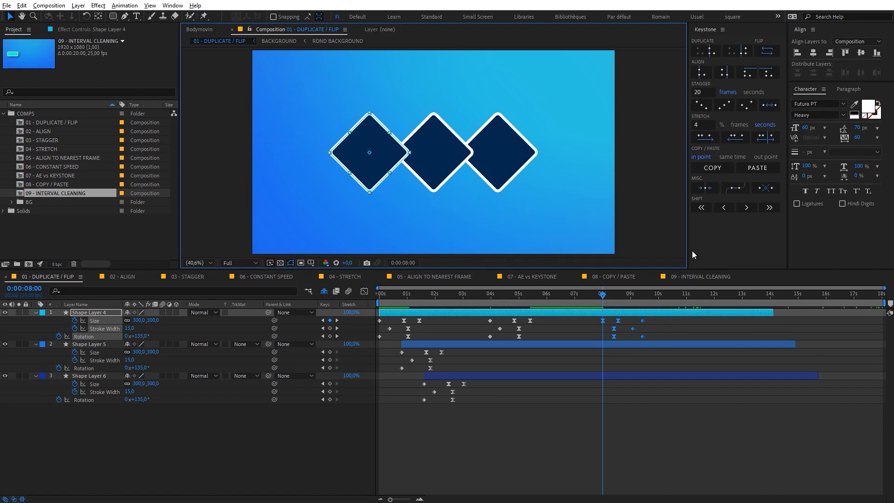
- Flip the duplicated Shape Layer 4 keyframes at 0:00:08:00 back and forth several times
left_click(770, 51)
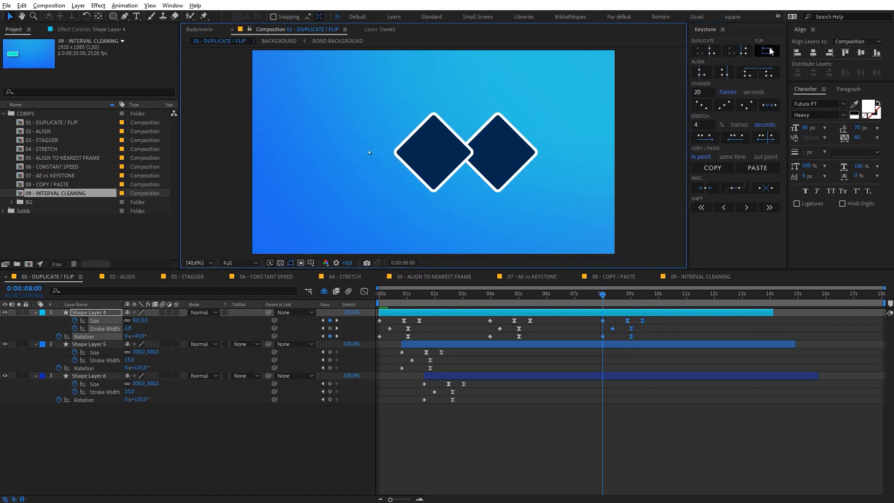
left_click(772, 52)
left_click(771, 53)
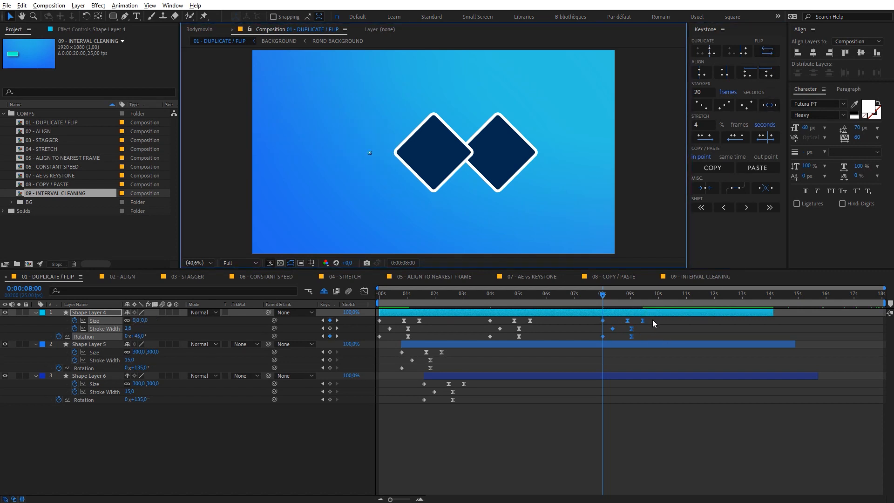
left_click(769, 54)
left_click(768, 54)
left_click(768, 55)
left_click(768, 54)
left_click(769, 54)
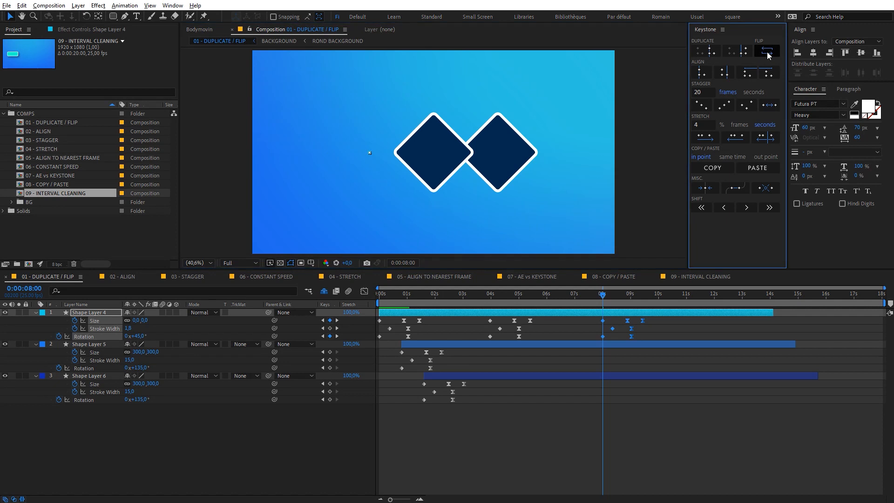
left_click(768, 54)
left_click(769, 55)
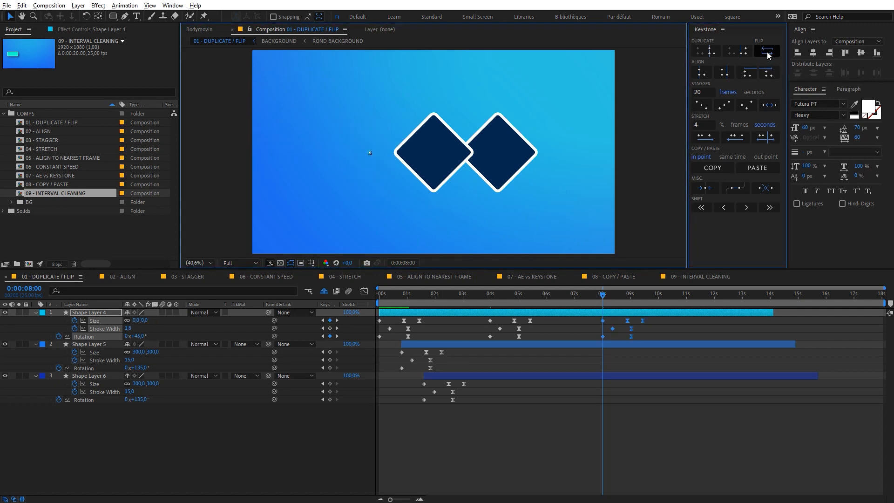
- Select the opening keyframes of all three shape layers and flip them with the different flip variants: timing, layer order and values
left_click_drag(481, 322, 345, 428)
left_click(768, 54)
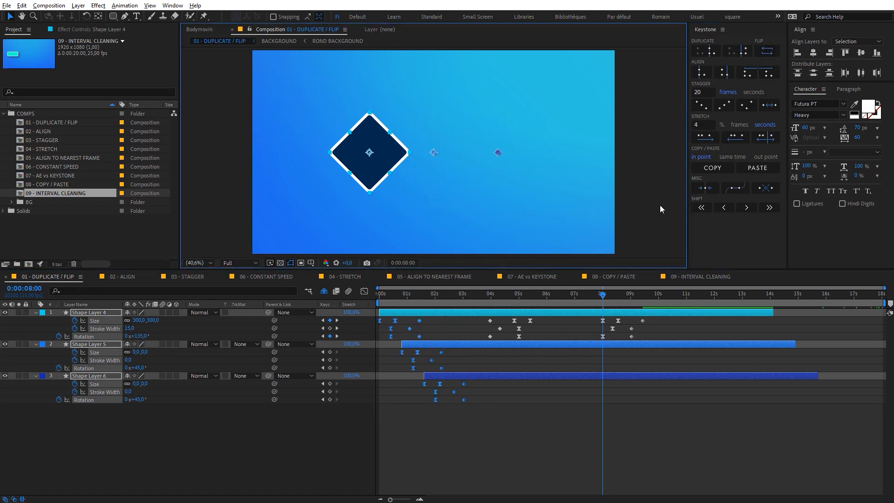
left_click(772, 52)
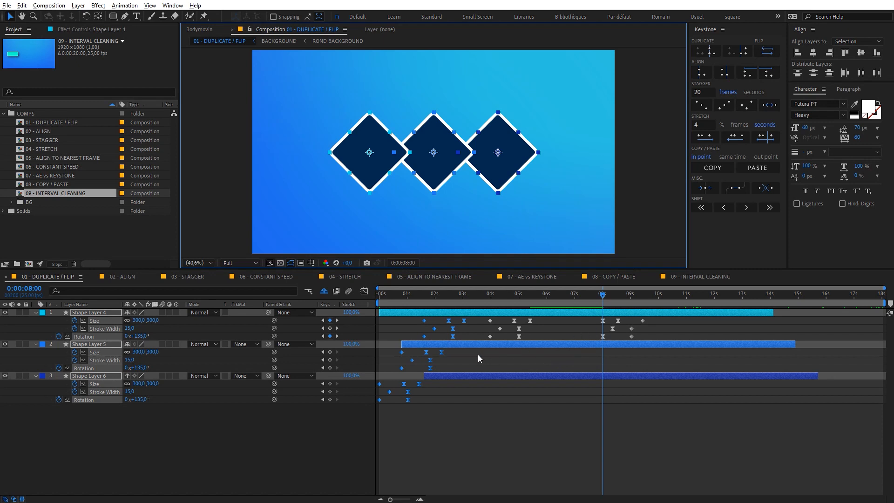
left_click(767, 51)
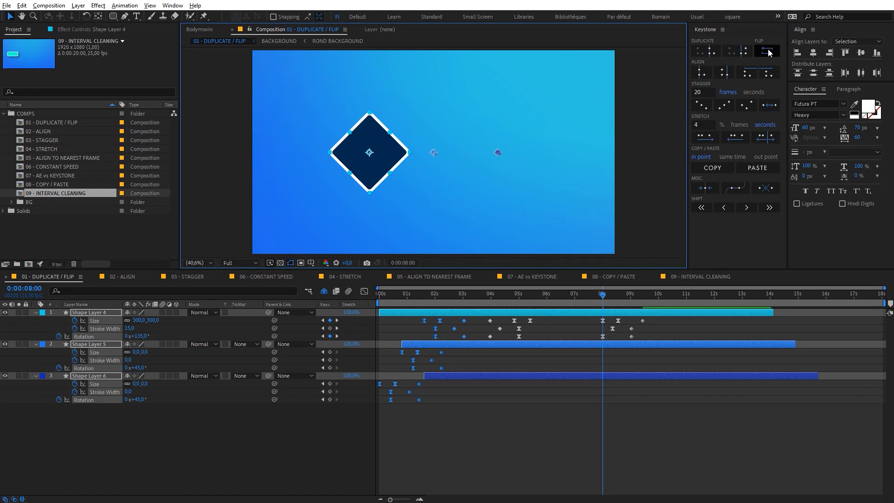
left_click(768, 52)
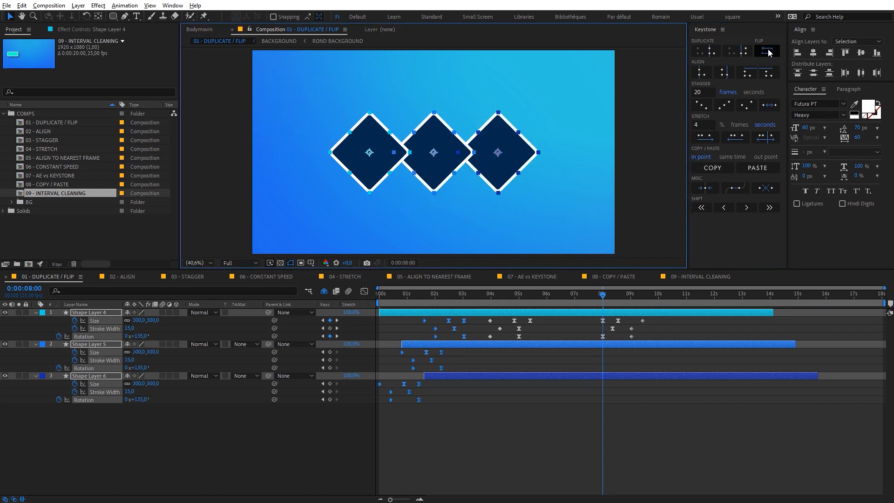
left_click(769, 53)
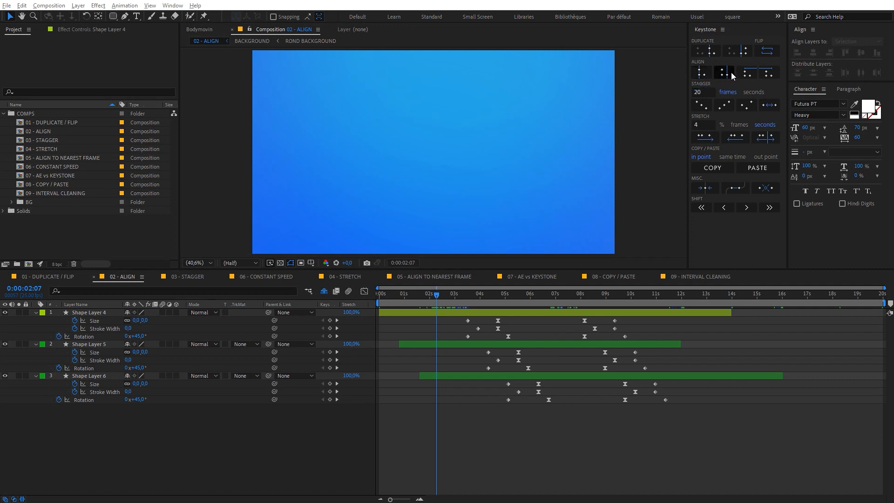
- In 02 - ALIGN, align the three layers' opening keyframes to the playhead by their first keys, and finally by their last keys
left_click_drag(569, 417, 440, 312)
left_click(703, 71)
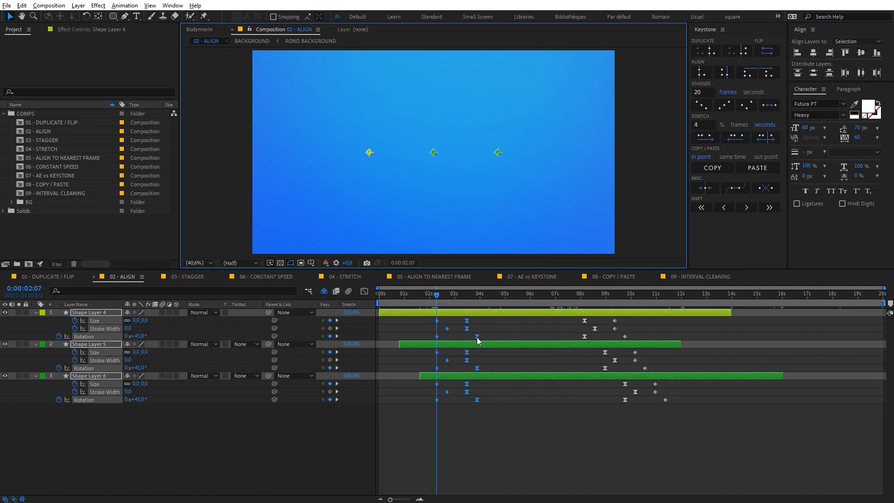
left_click(704, 78)
key("ctrl+z")
key("ctrl+z")
left_click(701, 73)
left_click(729, 73)
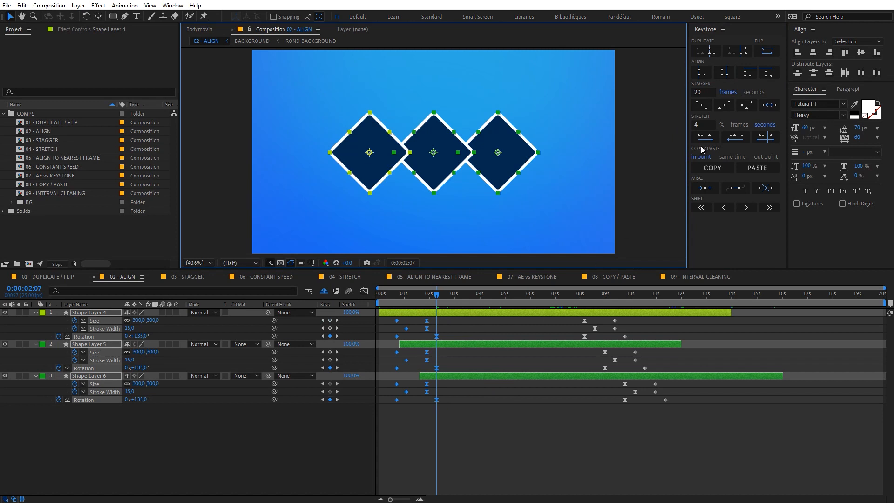
- Align the opening keyframes to each layer's in point and the closing keyframes to each layer's out point
left_click(750, 79)
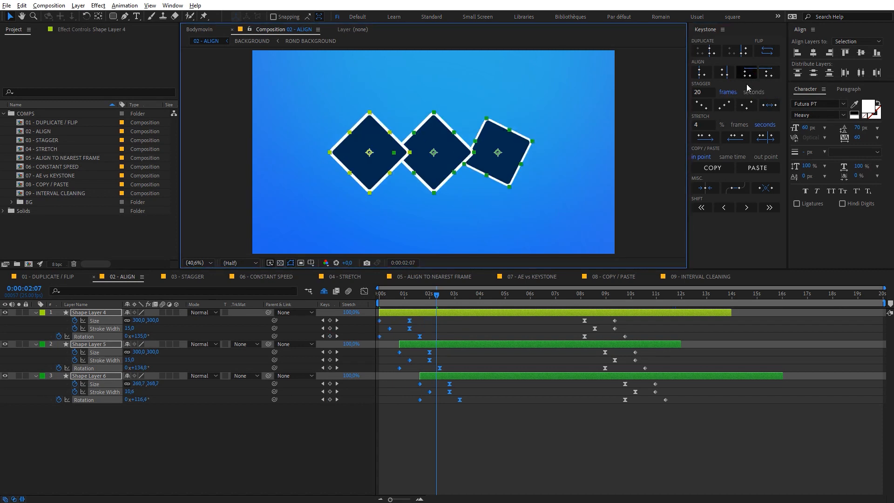
left_click_drag(671, 423, 546, 310)
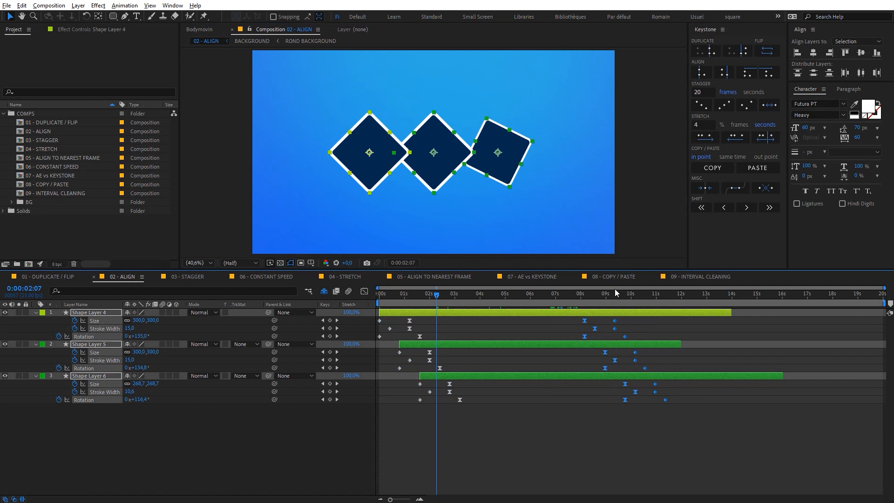
left_click(775, 74)
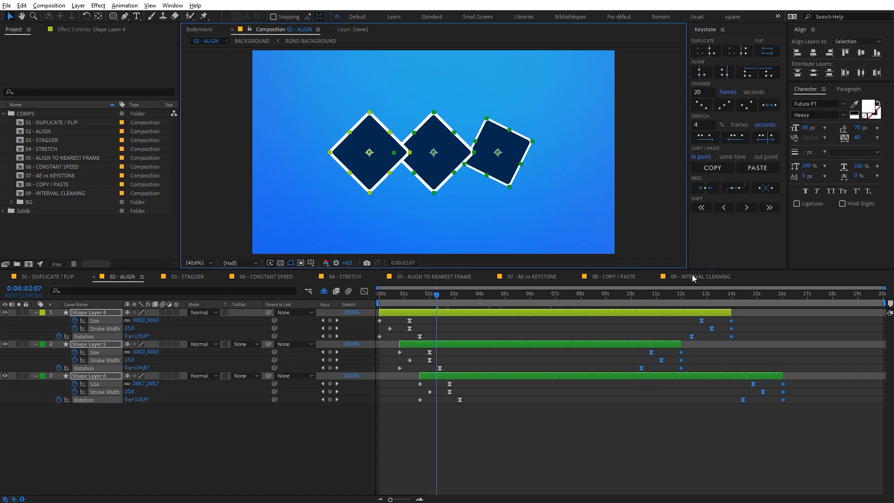
left_click(621, 328)
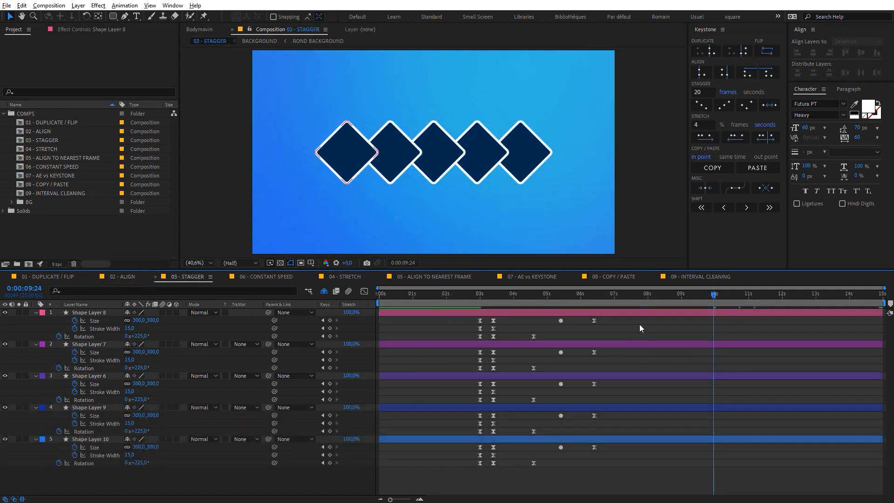
- In 03 - STAGGER, stagger all keyframes of the five layers downward by 10 frames, first per layer and finally per property
left_click(707, 91)
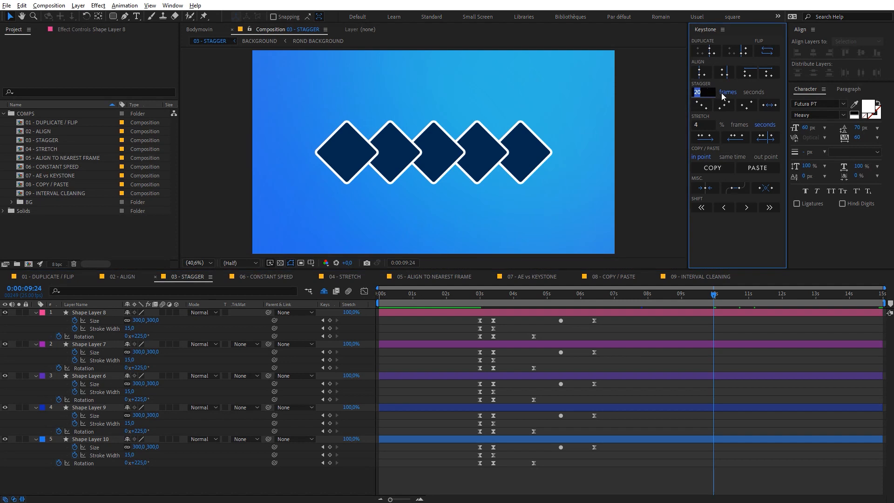
left_click(610, 322)
type("10")
left_click_drag(616, 323, 468, 468)
left_click(702, 104)
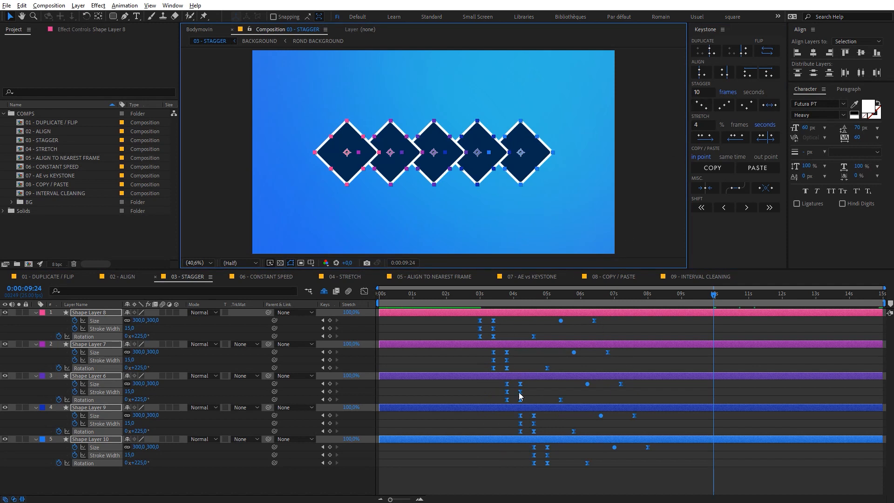
left_click(709, 110)
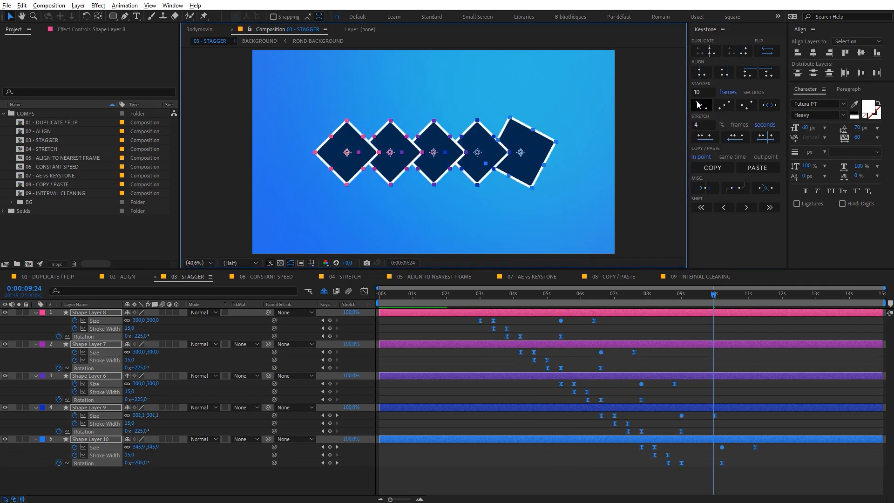
- Restagger the five layers upward from the bottom layer, and randomise the stagger order several times
left_click(723, 111)
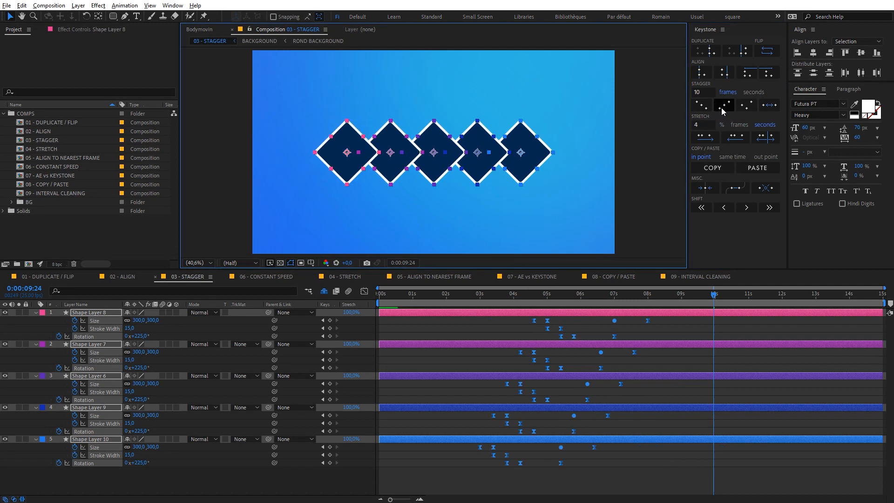
left_click(746, 110)
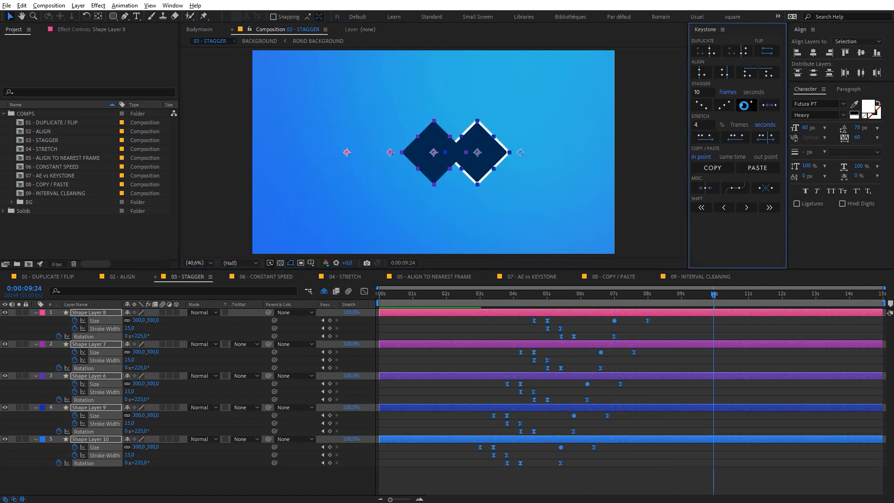
left_click(745, 109)
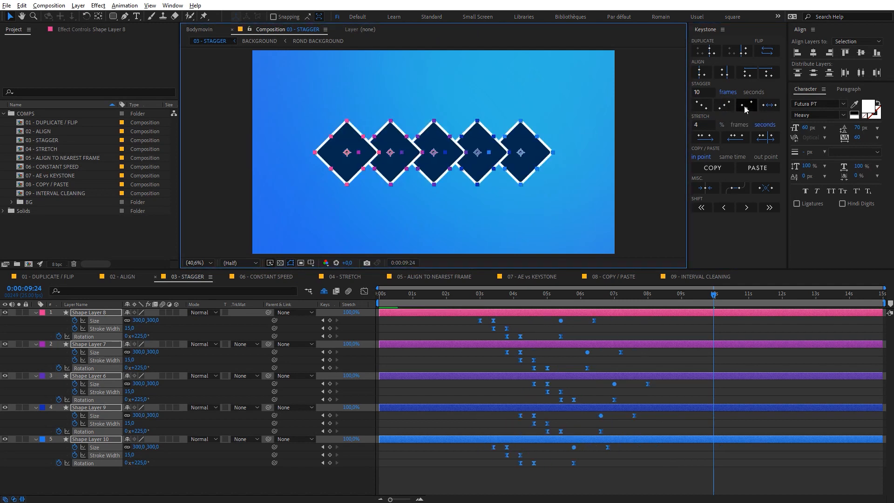
left_click(745, 110)
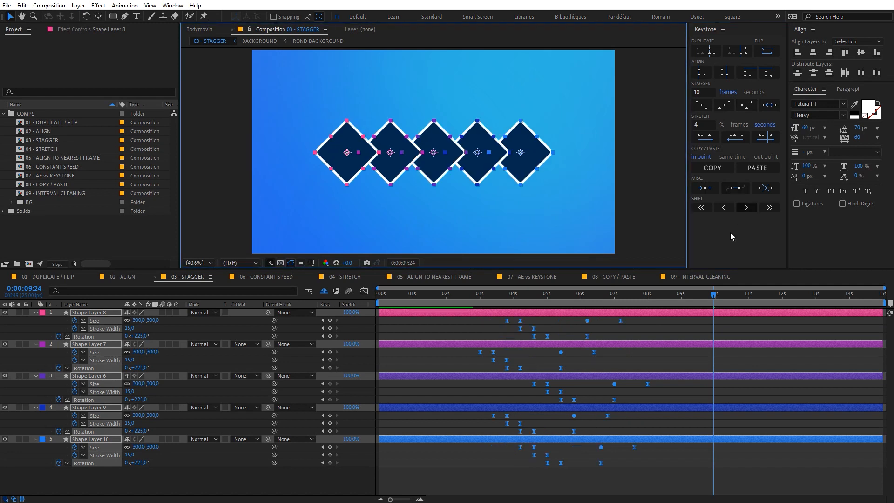
left_click(704, 338)
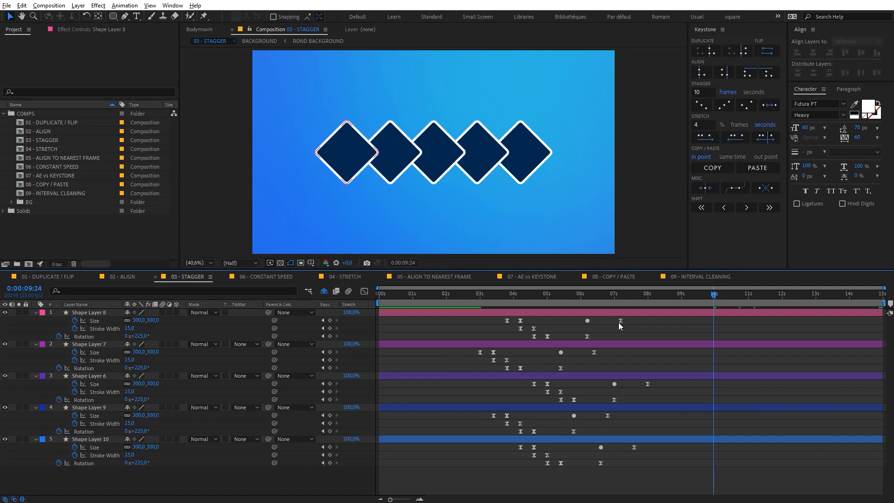
- Set the stagger value to 1 second and space the keyframes of all five layers by that interval
type("1")
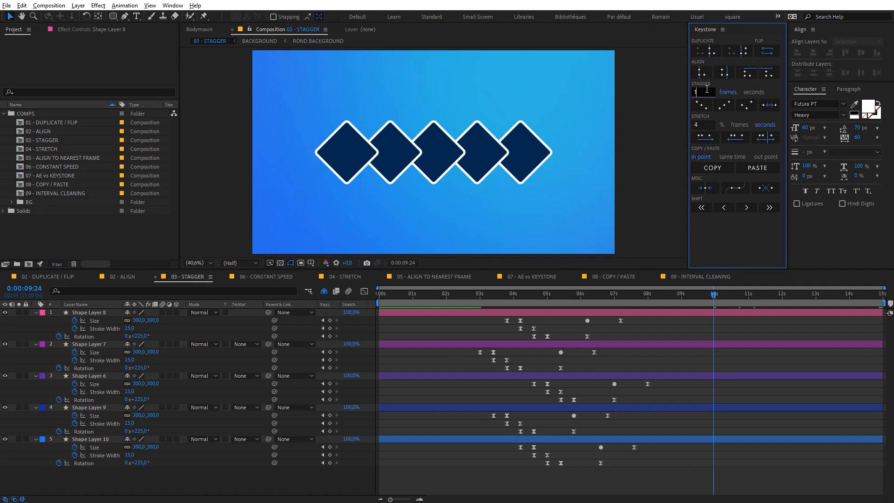
left_click(750, 92)
left_click_drag(663, 318, 434, 481)
left_click(770, 107)
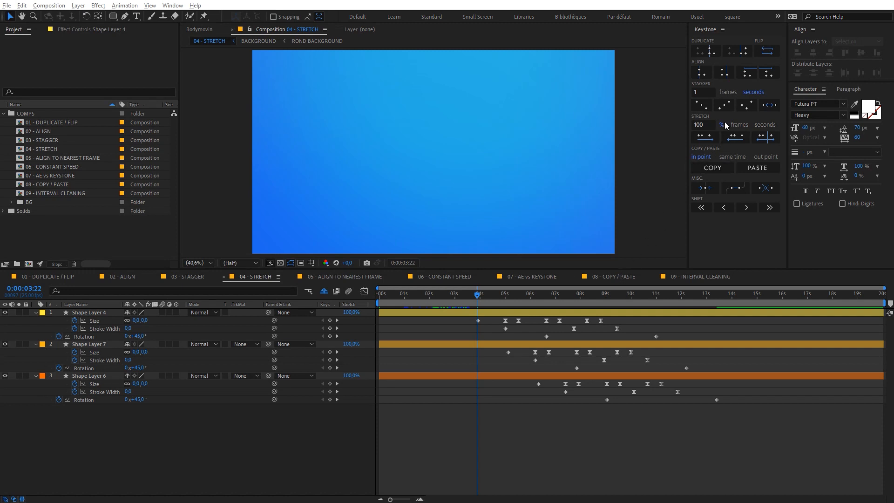
- In 04 - STRETCH, select all keyframes of the three shape layers and stretch them to 200% from the first key
left_click_drag(342, 313, 380, 320)
key("ctrl+z")
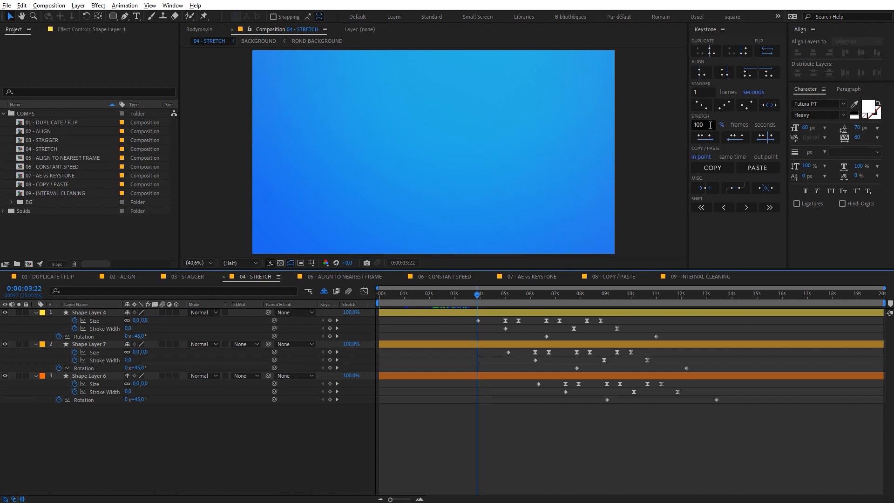
left_click_drag(651, 382, 734, 419)
left_click_drag(602, 368, 468, 308)
left_click(703, 139)
left_click(765, 139)
left_click(734, 139)
left_click(712, 124)
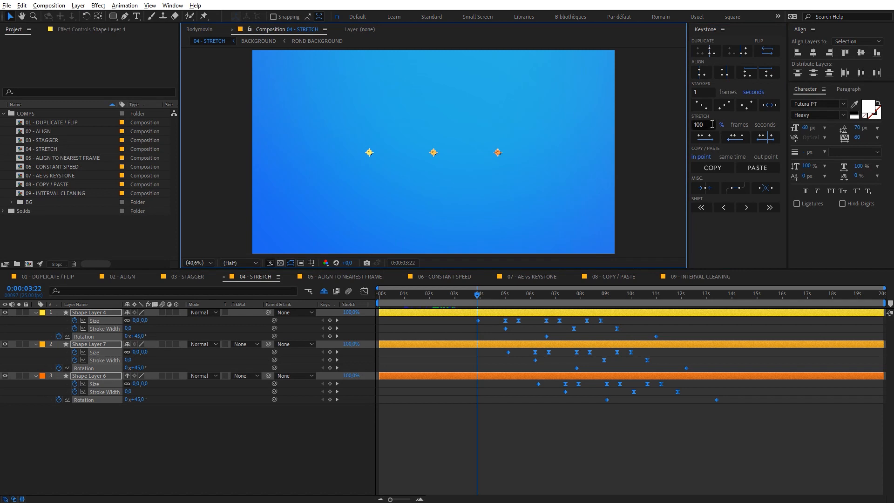
type("200")
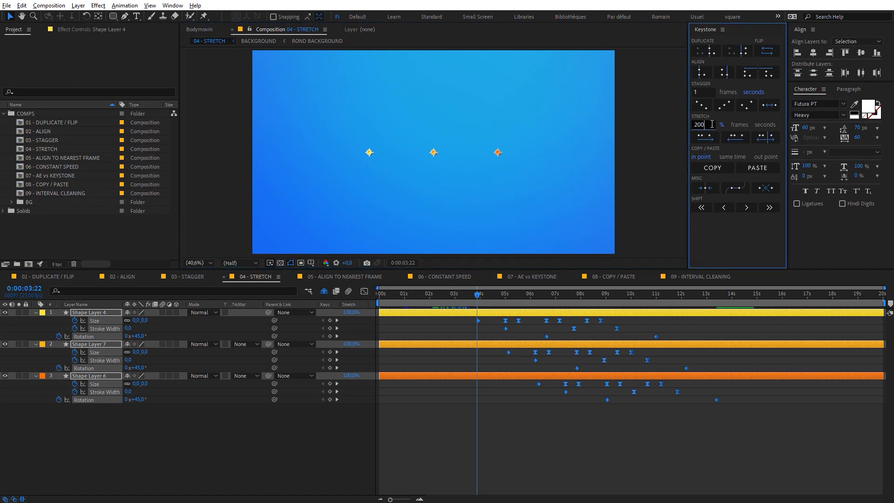
left_click(707, 139)
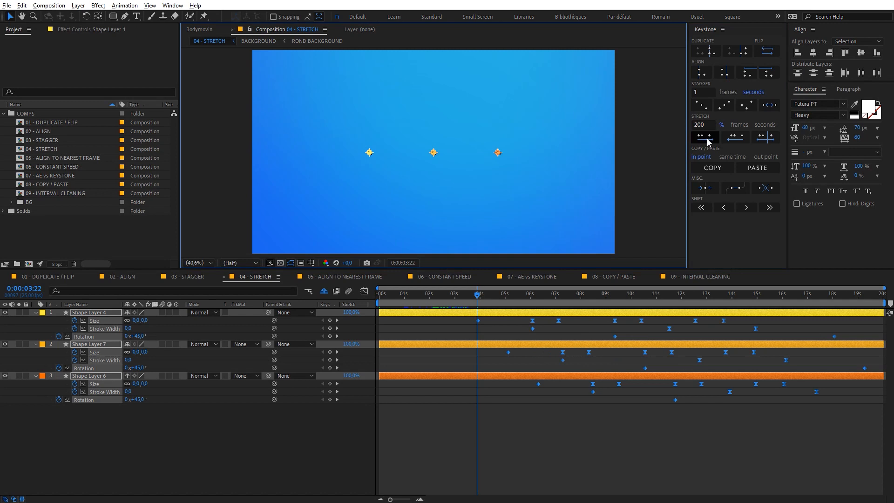
- Stretch the selected keyframes to 40% from the first key, scaling the offsets between the layers as well
left_click(715, 125)
type("40")
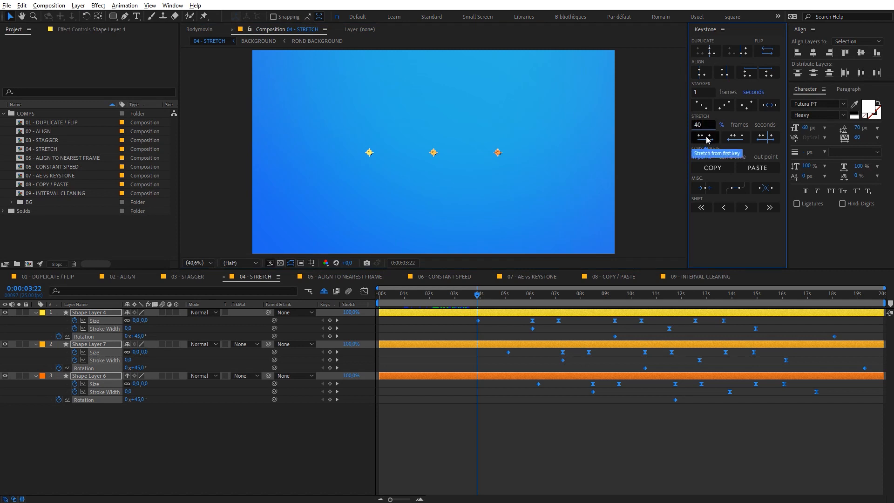
left_click(706, 139)
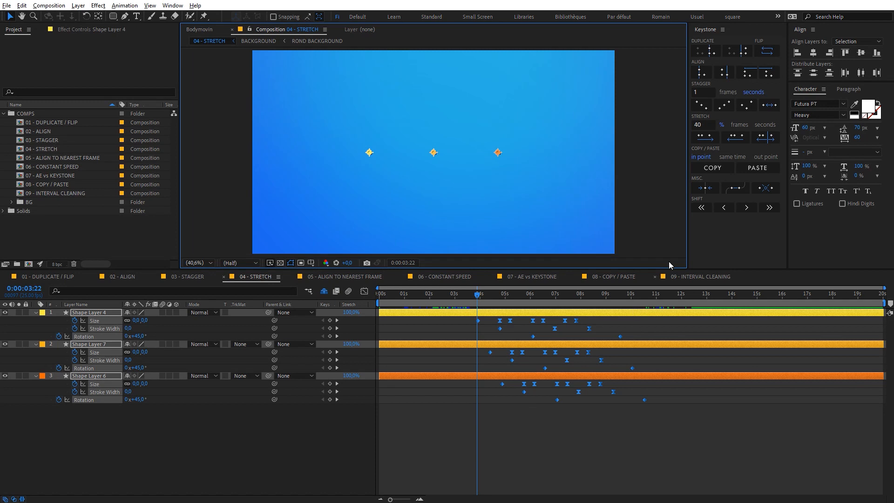
- Try a 40% stretch of each property's keyframes from its own first key, keeping the offsets, and undo it
left_click(706, 136)
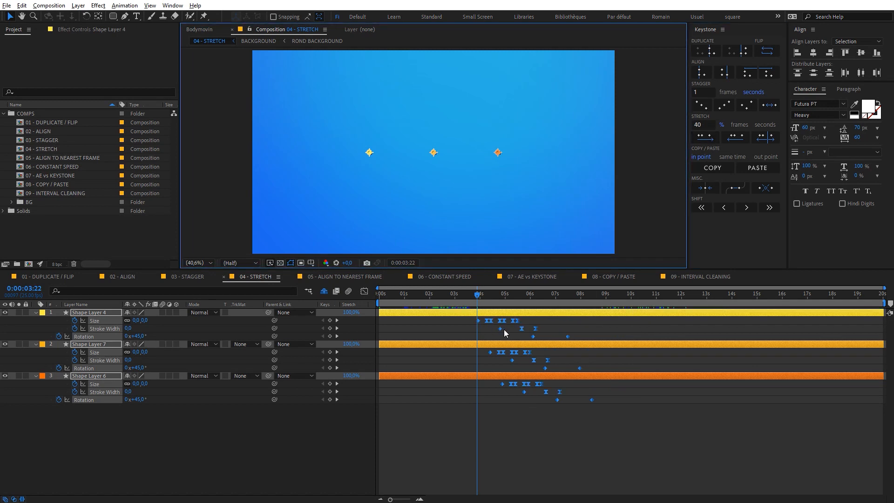
key("ctrl+z")
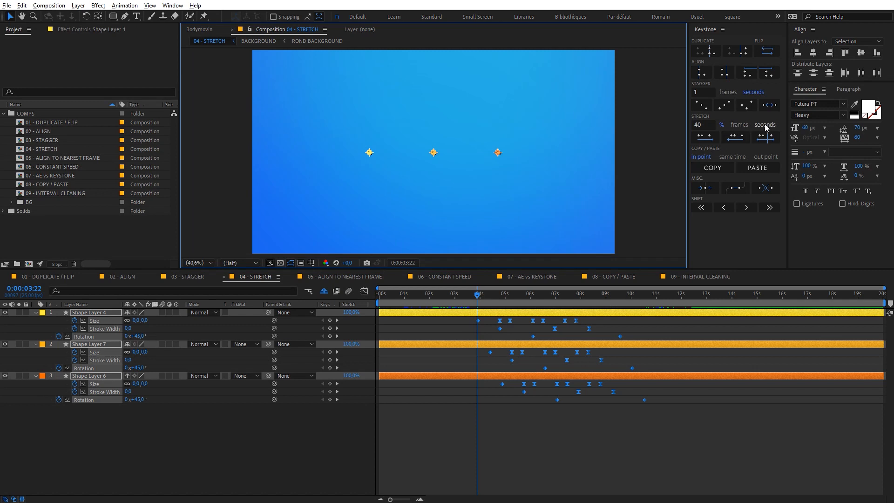
- Stretch the selected keyframes from the first key to 4 seconds, once per layer as a whole and once for each property
left_click(713, 125)
type("4")
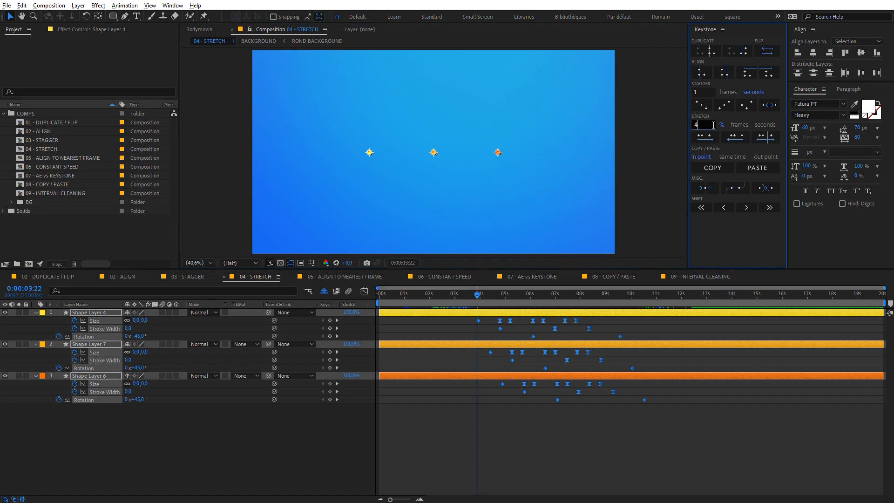
left_click(761, 126)
left_click(705, 137)
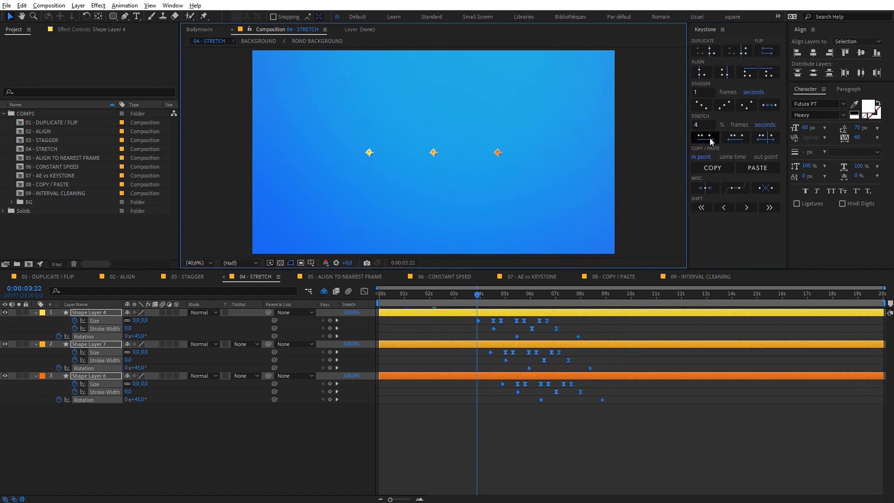
left_click(709, 139)
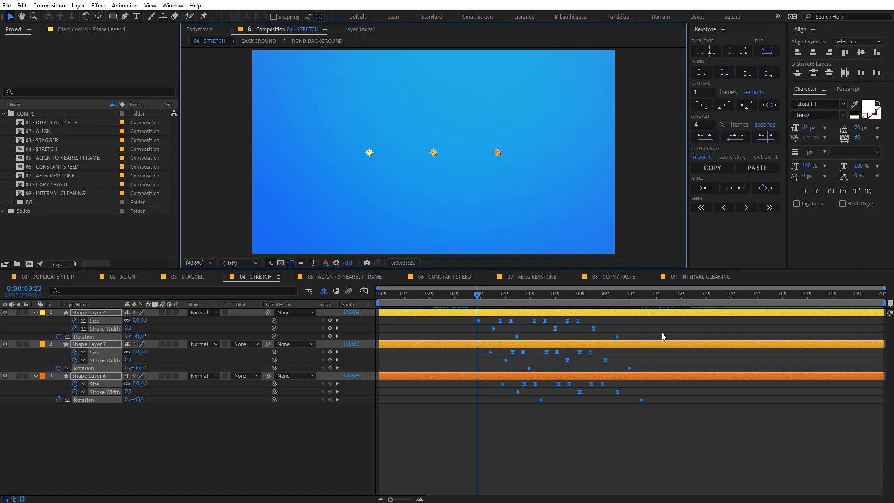
- Stretch the selected keyframes to 8 seconds anchored on their last key, and set the stretch duration to 12 seconds
left_click(713, 127)
type("8")
left_click(735, 137)
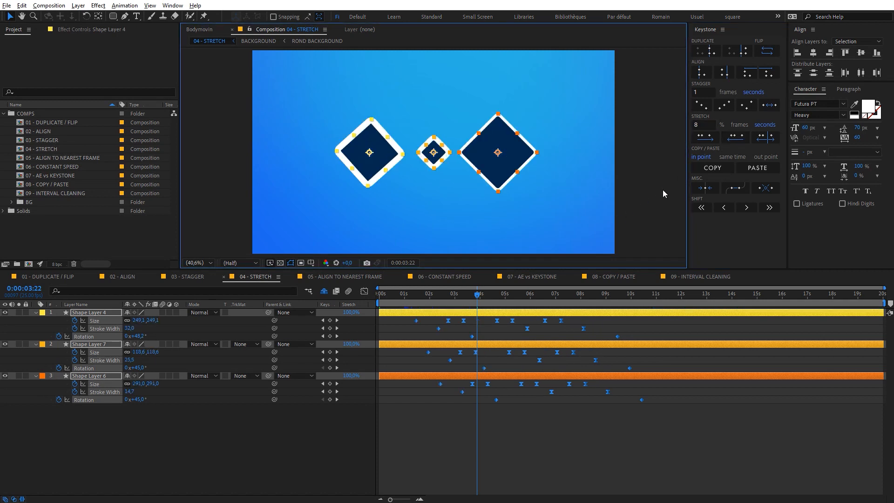
left_click(701, 126)
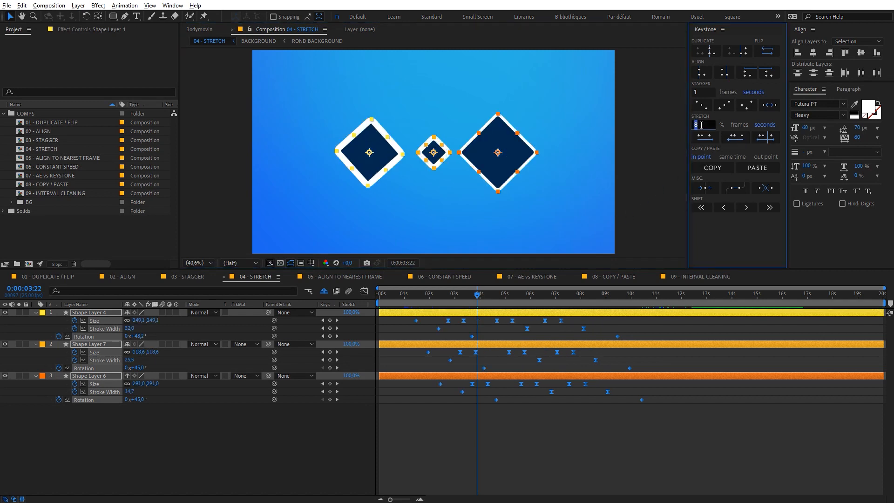
type("12")
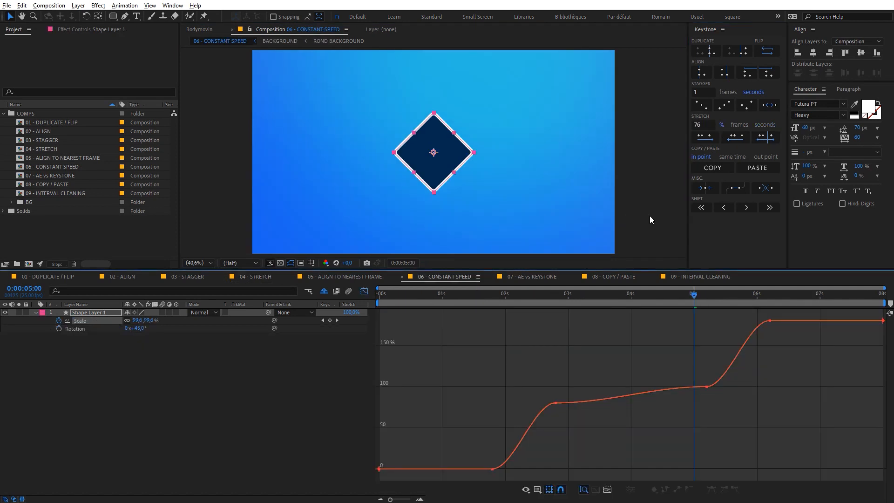
- In 06 - CONSTANT SPEED, try to straighten the curve between the two middle Scale keyframes by adjusting their Bezier handles by hand
left_click(734, 191)
left_click_drag(751, 370, 523, 425)
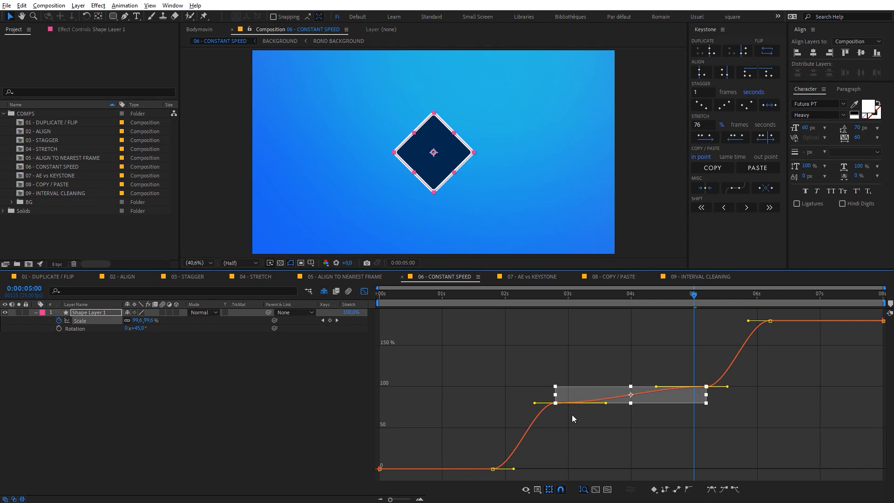
left_click(602, 420)
left_click(706, 386)
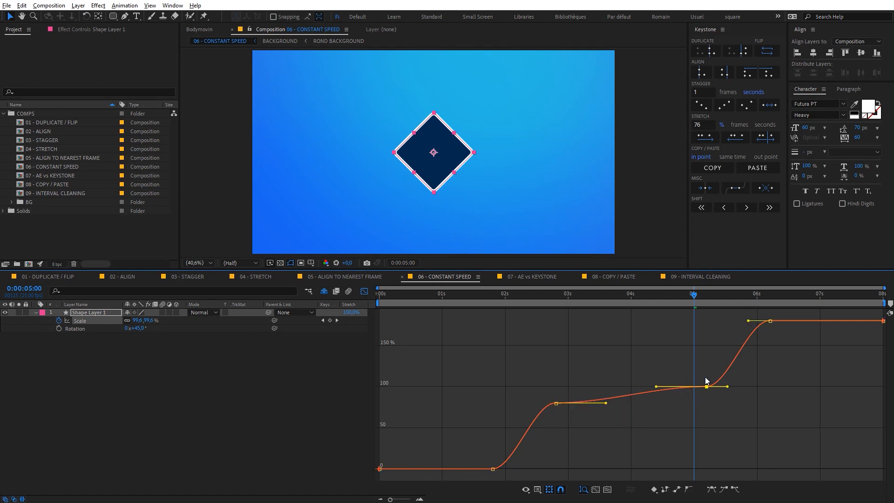
left_click_drag(729, 389, 741, 382)
left_click(598, 410)
left_click(556, 403)
left_click_drag(535, 404, 559, 416)
mouse_move(558, 409)
left_click_drag(715, 403, 744, 357)
left_click_drag(605, 422, 523, 423)
- Undo the manual handle adjustments on the Scale curve
key("ctrl+z")
key("ctrl+z")
key("ctrl+z")
key("ctrl+z")
key("ctrl+z")
key("ctrl+z")
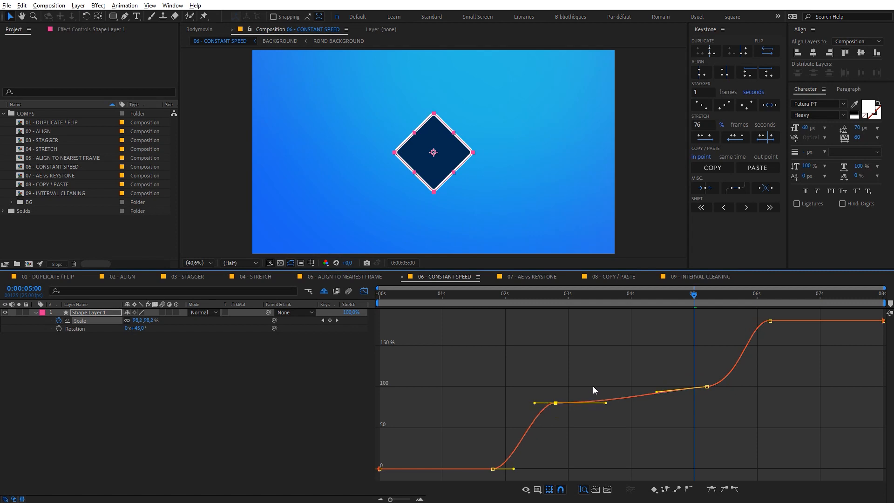
- Apply constant speed between the two middle Scale keyframes with Keystone
left_click_drag(739, 424, 541, 368)
left_click(735, 188)
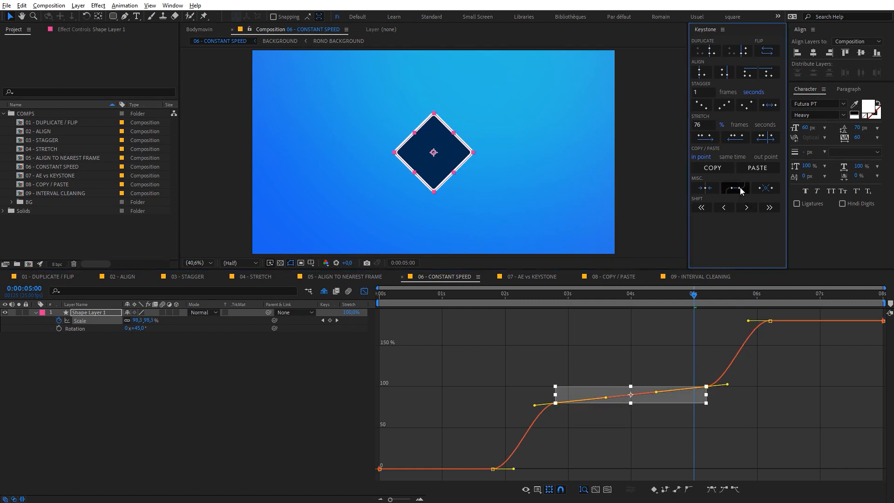
left_click(667, 409)
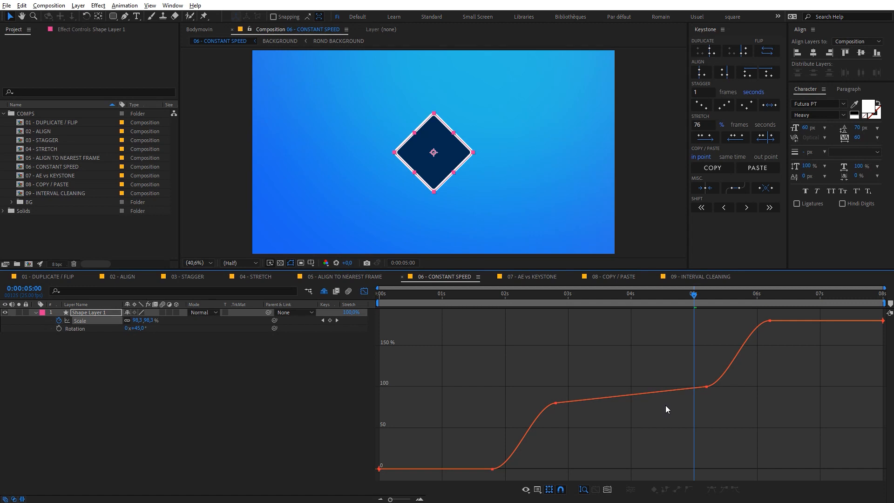
- Move the two keyframes of the last Scale ramp to the composition's end, and back so the ramp starts at about 3.4 seconds
left_click_drag(775, 409, 698, 311)
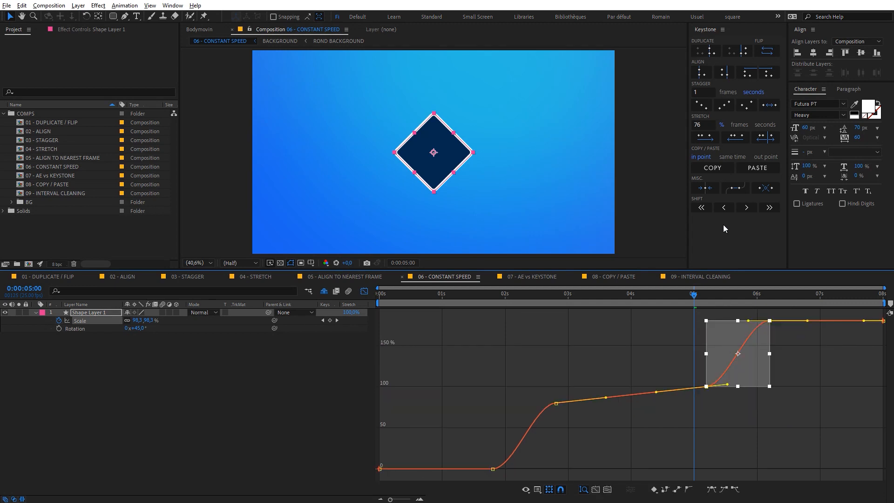
left_click(773, 75)
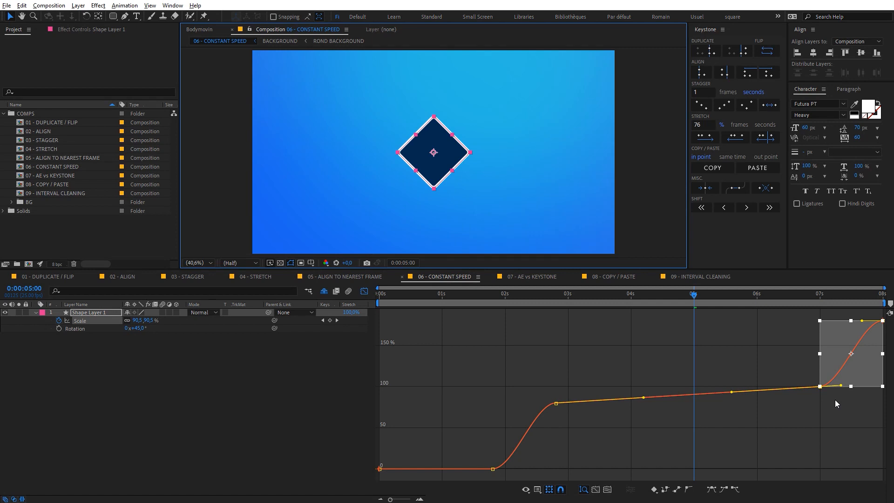
left_click_drag(874, 360, 635, 368)
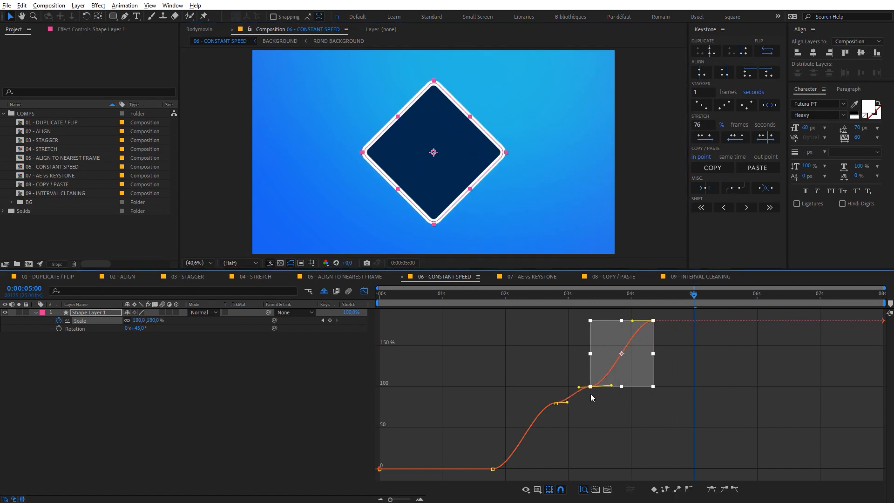
- Reapply constant speed between the two middle Scale keyframes
left_click(564, 408)
left_click_drag(563, 386, 552, 383)
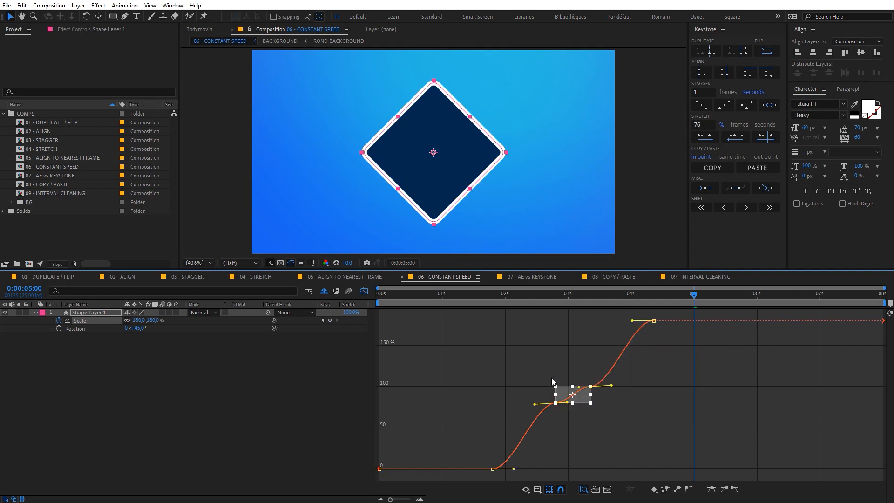
left_click(733, 189)
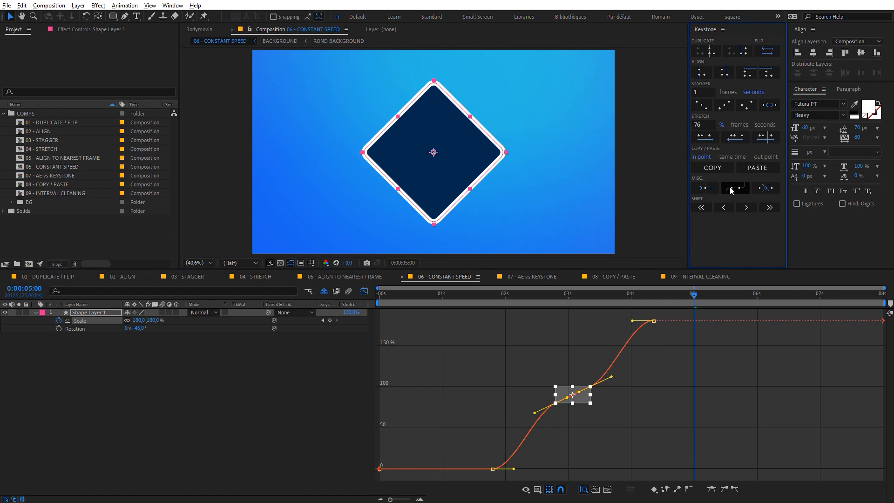
left_click(657, 373)
- Shift the last Scale ramp's two keyframes later in large steps, and back earlier to start at about 4.5 seconds
left_click_drag(666, 313, 582, 403)
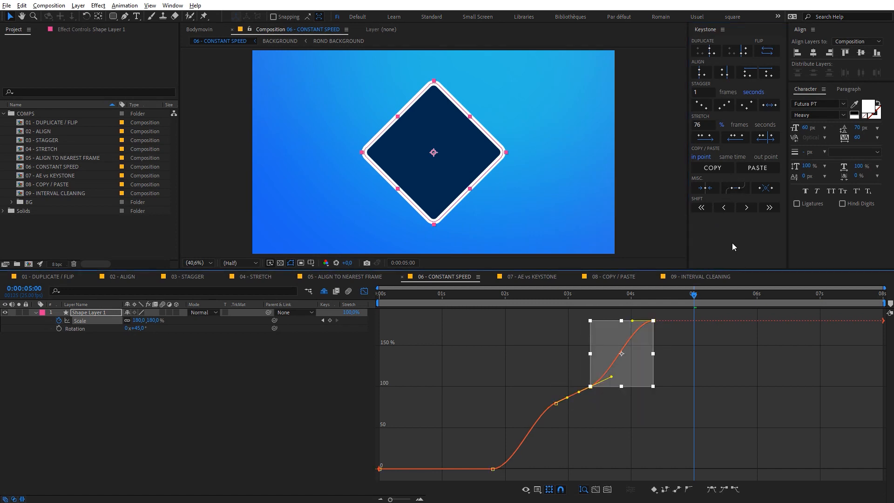
left_click(774, 207)
left_click(776, 208)
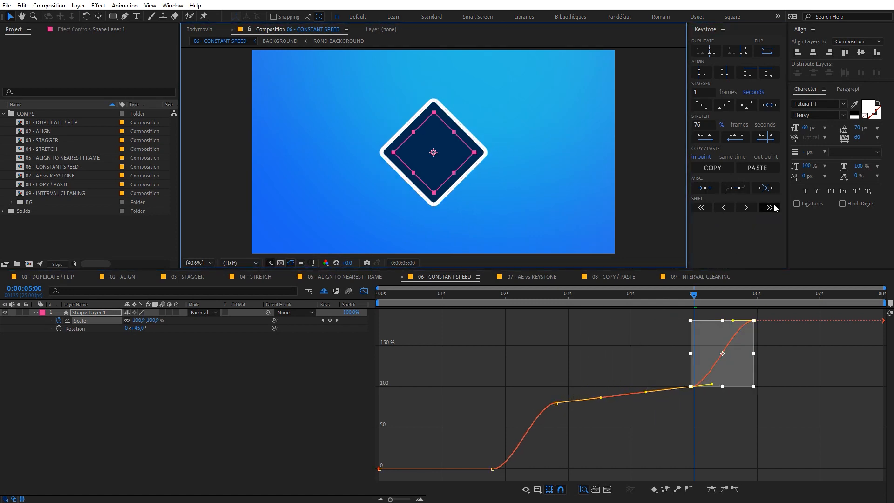
left_click(775, 208)
left_click(708, 208)
left_click(707, 207)
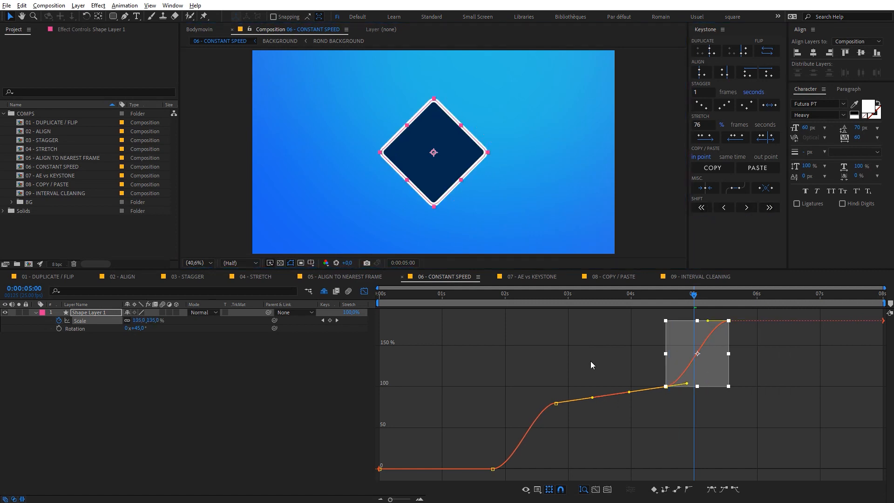
- Shift the two keyframes of the first Scale ramp earlier in large steps
left_click_drag(591, 364, 481, 480)
left_click(702, 207)
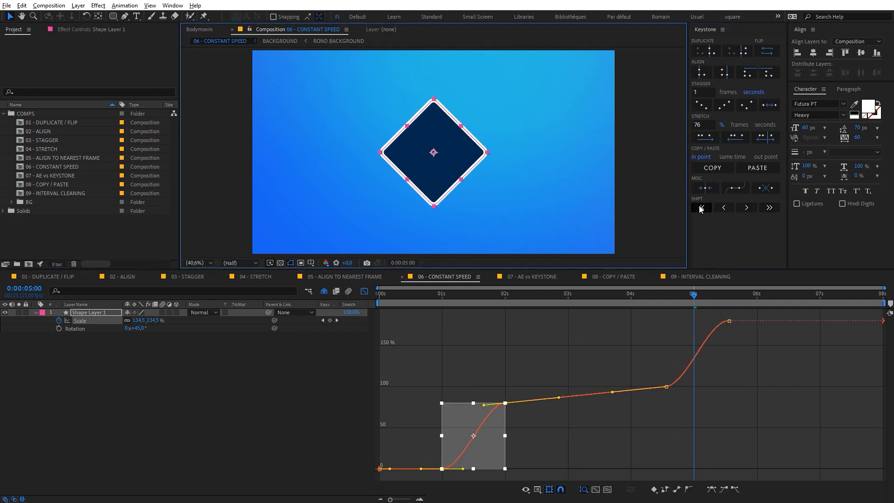
left_click(701, 208)
left_click(592, 344)
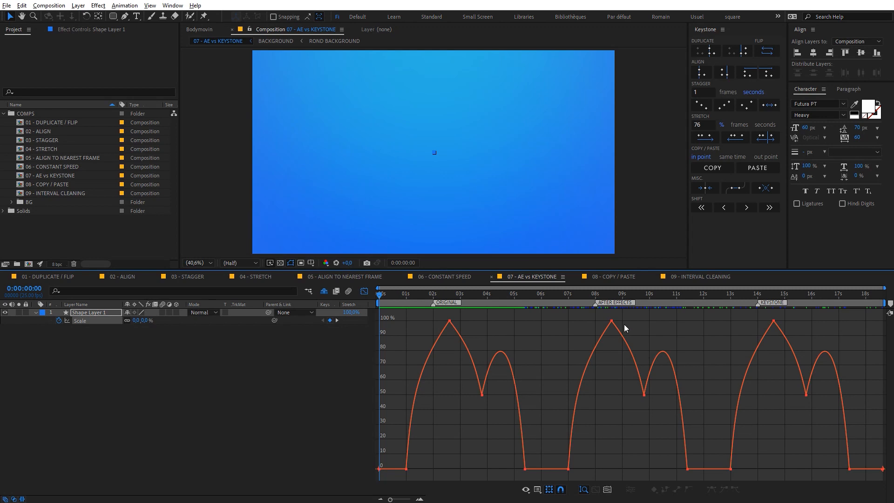
- In 07 - AE vs KEYSTONE, move the AFTER EFFECTS section's 100% keyframe earlier and its 50% keyframe later directly on the Scale graph
left_click(600, 328)
left_click_drag(612, 320, 591, 321)
left_click_drag(626, 367, 661, 396)
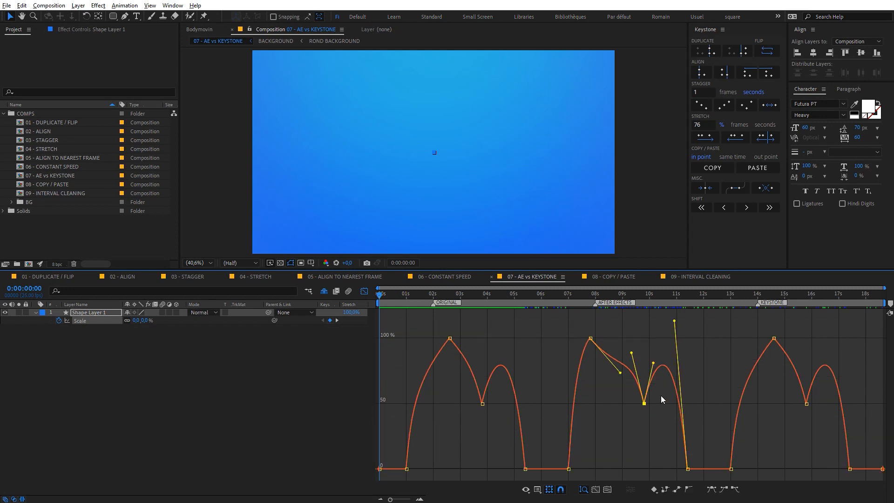
left_click(699, 383)
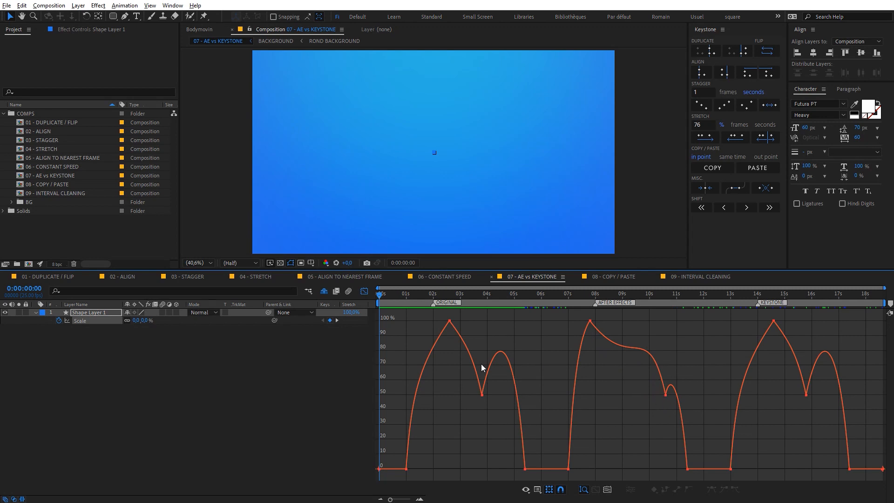
- Shift the KEYSTONE section's 100% Scale keyframe earlier with the script's large shift
mouse_move(471, 358)
left_click(774, 321)
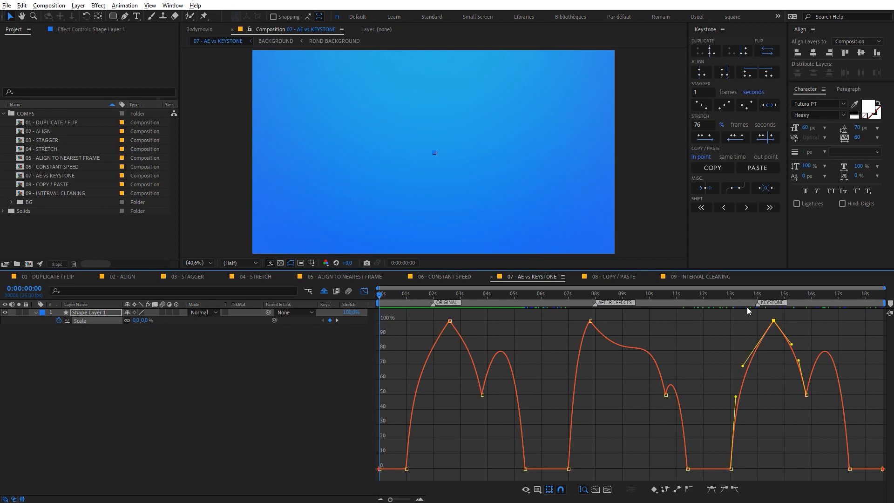
left_click(702, 209)
- Move the current time to 0:00:16:10 and align the KEYSTONE section's 50% Scale keyframe to it
left_click_drag(807, 297, 822, 297)
left_click(807, 395)
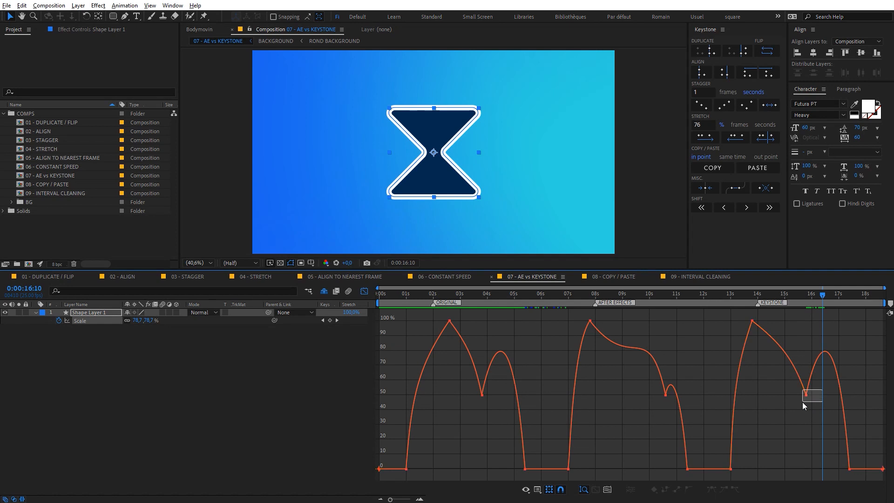
left_click(700, 74)
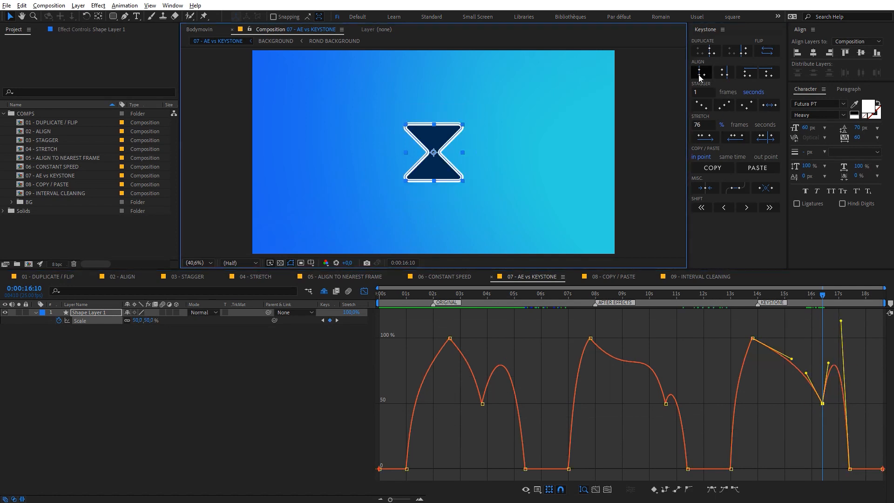
left_click(876, 347)
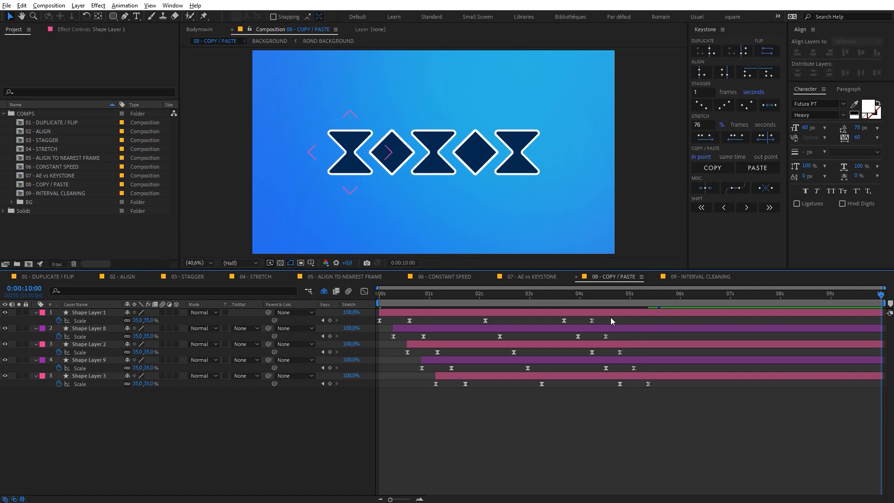
- In 08 - COPY / PASTE, add two Scale keyframes to Shape Layer 1, one of 5% at 0:00:05:22 and another shortly after
left_click_drag(381, 301, 675, 315)
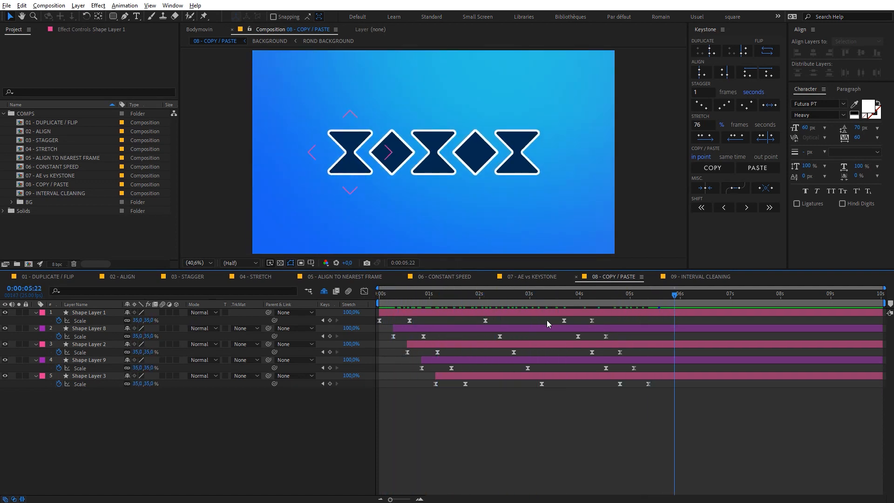
left_click_drag(137, 320, 168, 321)
left_click(688, 296)
left_click(674, 320, "ctrl")
left_click_drag(705, 321, 674, 294)
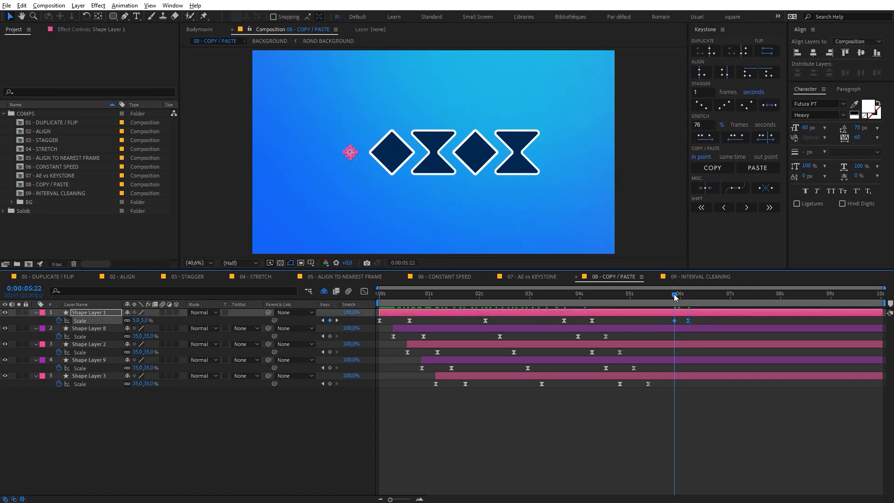
- Paste the two Scale keyframes onto Shape Layers 8, 2, 9 and 3 at 0:00:05:22 with the standard paste
left_click(680, 329)
left_click(681, 376, "shift")
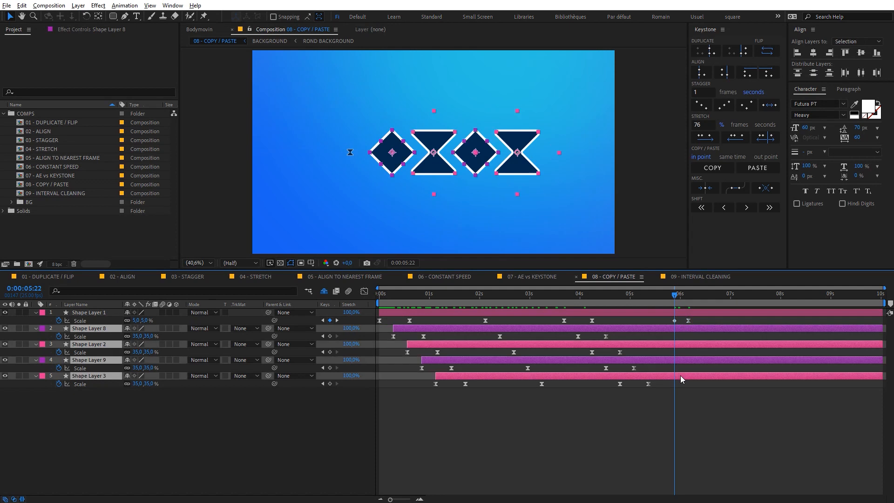
key("ctrl+v")
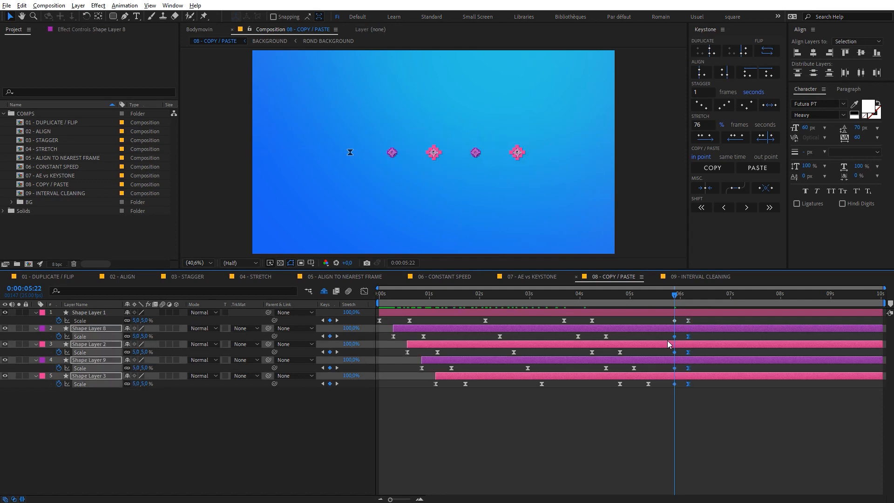
- Delete the pasted Scale keyframes from Shape Layers 8, 2, 9 and 3
left_click_drag(699, 399, 697, 370)
left_click(717, 390)
left_click_drag(733, 400, 672, 335)
key("Delete")
- Copy Shape Layer 1's last two Scale keyframes with Keystone and paste them onto Shape Layers 8, 2, 9 and 3 relative to their in points
left_click(689, 320)
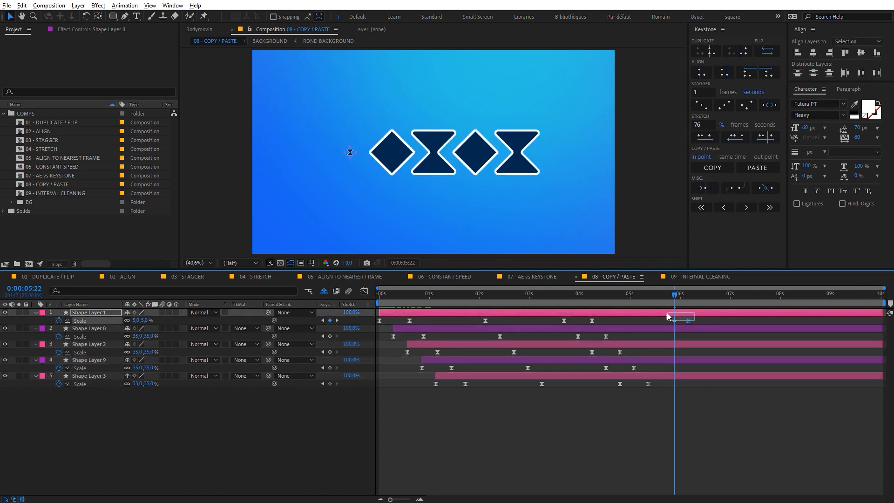
left_click(713, 167)
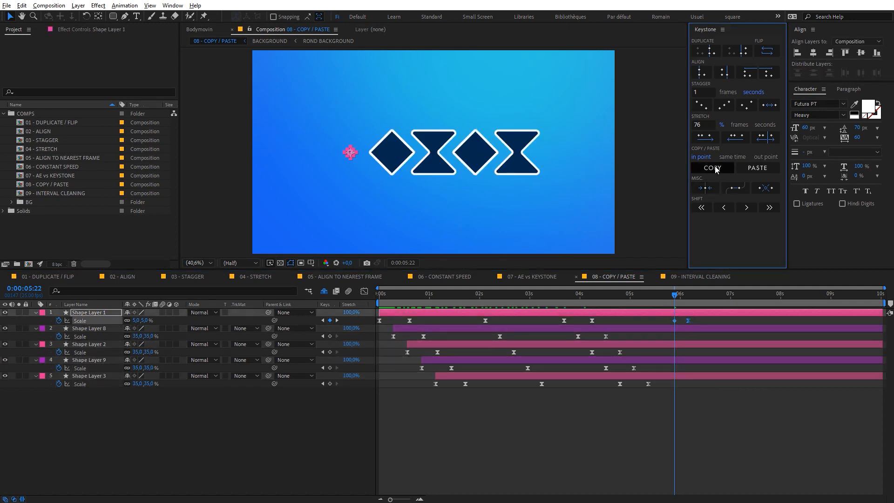
left_click(689, 328)
left_click(684, 375, "shift")
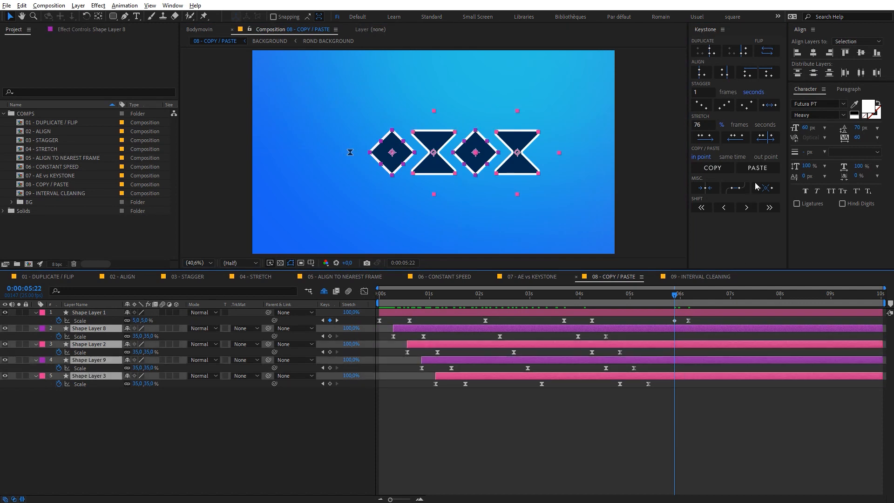
left_click(759, 167)
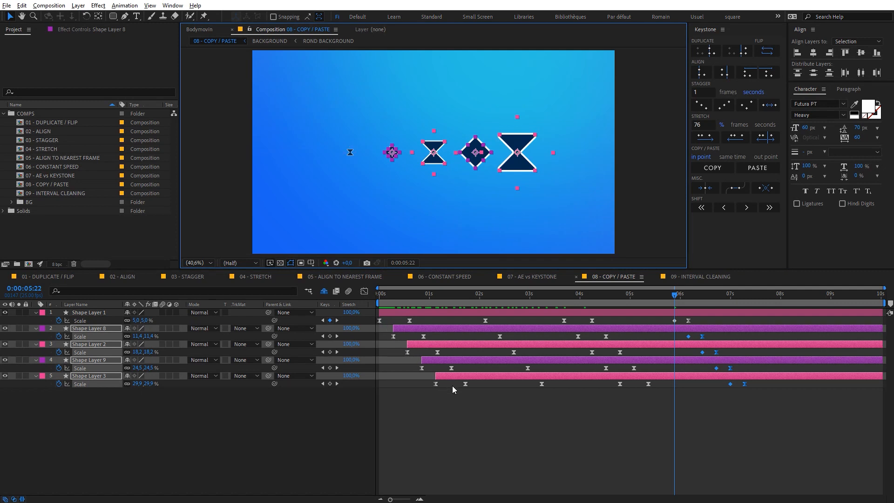
left_click(697, 410)
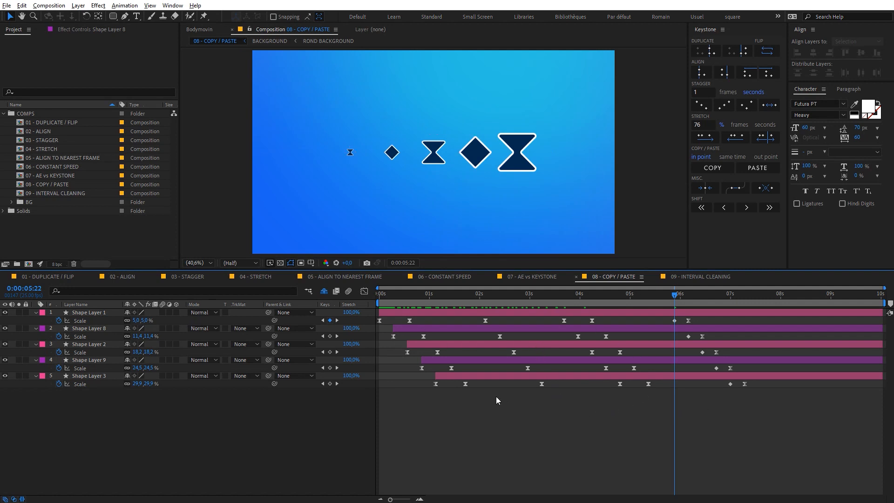
- Move Shape Layer 8's fifth Scale keyframe to about 5.2 s and copy it with Keystone onto all five layers relative to their in points
left_click_drag(606, 337, 639, 336)
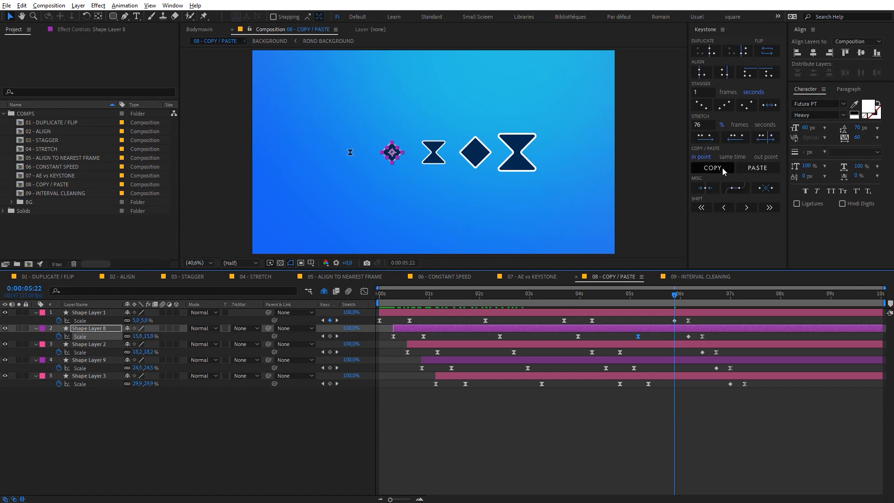
left_click(649, 311)
left_click(670, 377, "shift")
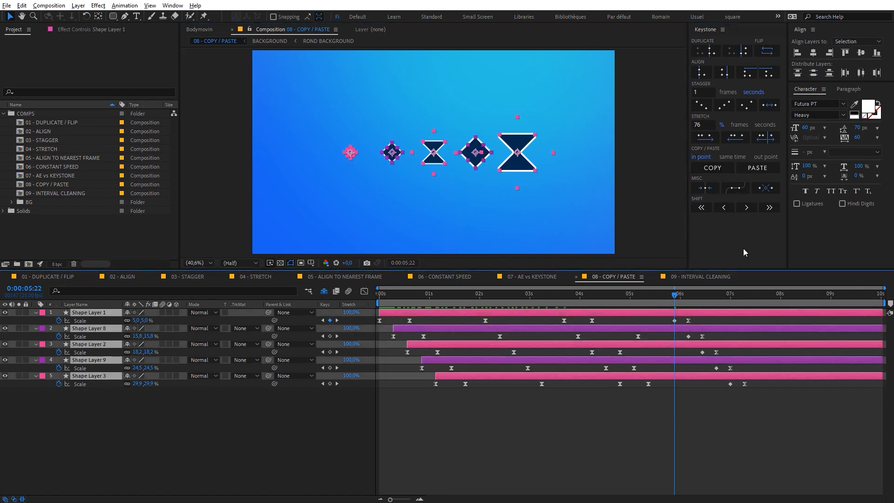
left_click(759, 167)
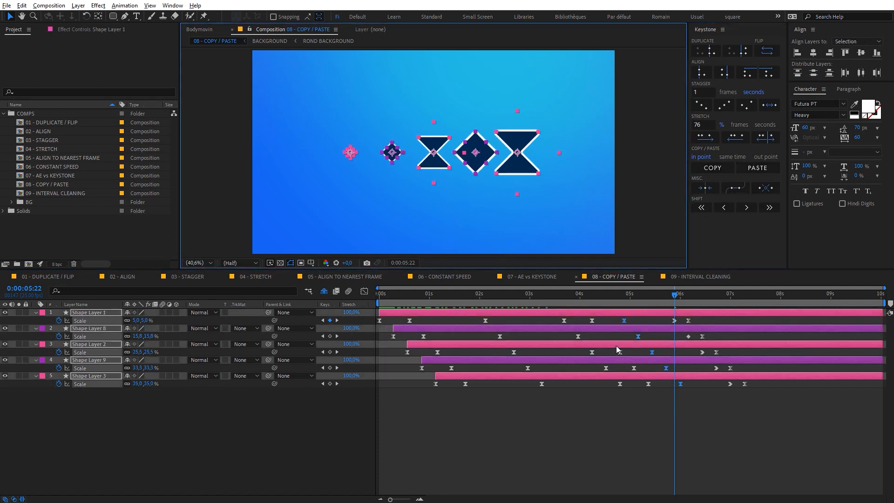
- Undo the paste, delete the other layers' original fifth Scale keyframes, and paste the copied keyframe onto all five layers with Keystone's in point mode
key("Delete")
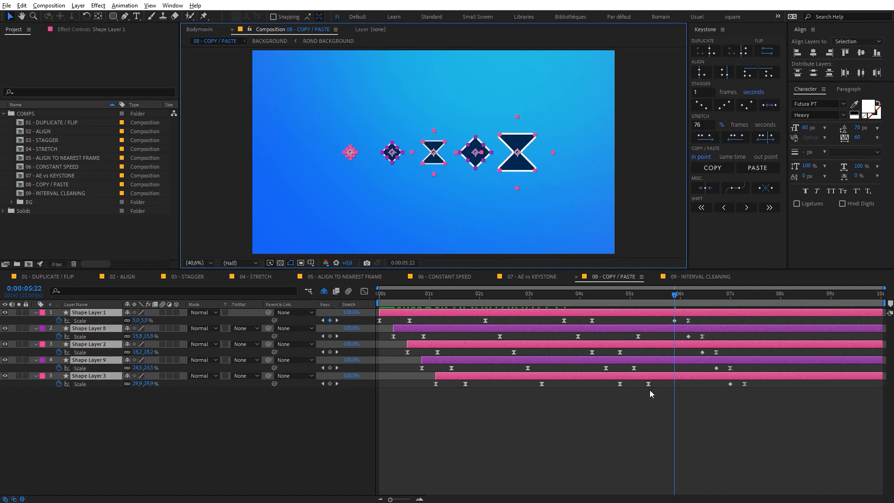
left_click(765, 168)
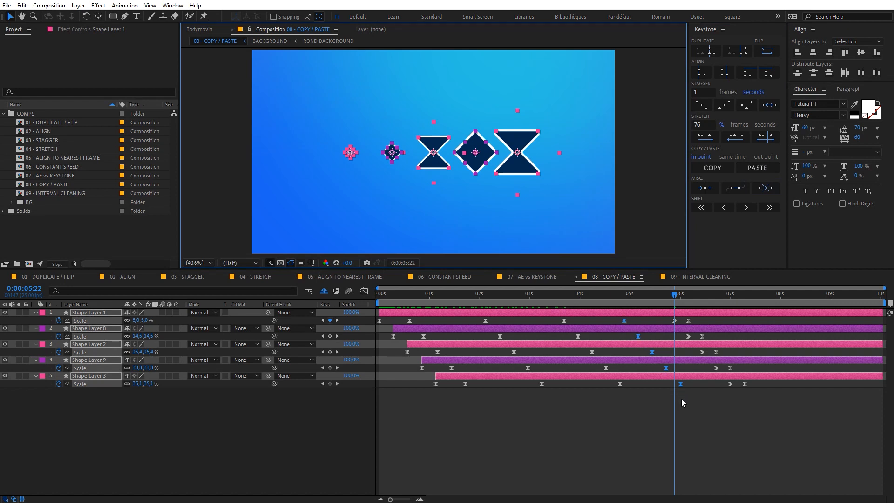
left_click(647, 402)
left_click_drag(672, 297, 769, 297)
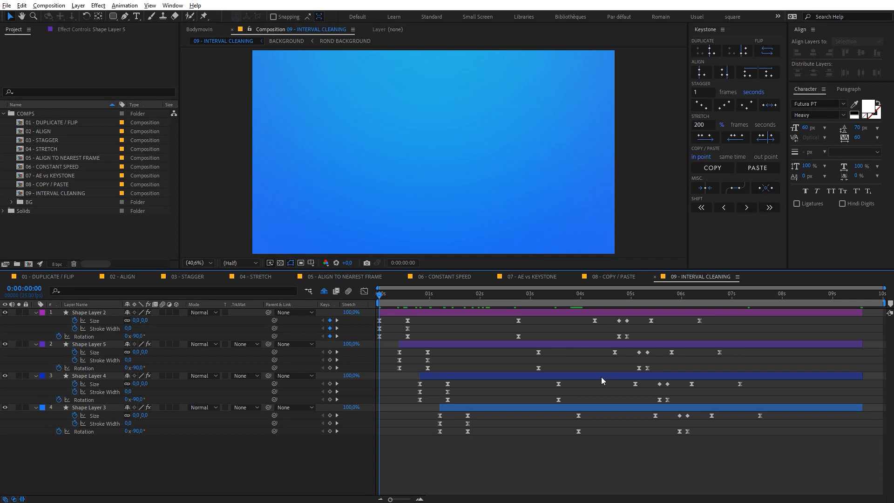
- In 09 - INTERVAL CLEANING, stretch all four layers' opening keyframes to 200% from their first keyframes and remove the unselected keyframes within the stretched intervals
left_click_drag(565, 436, 329, 309)
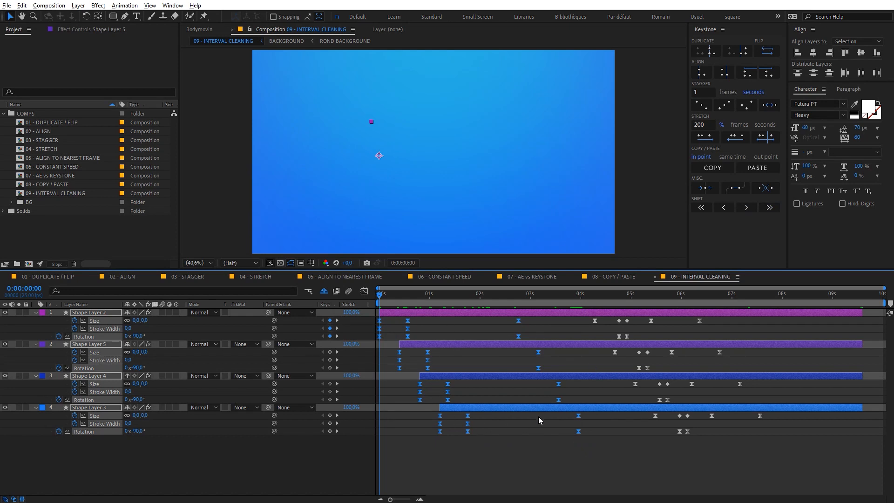
left_click(706, 137)
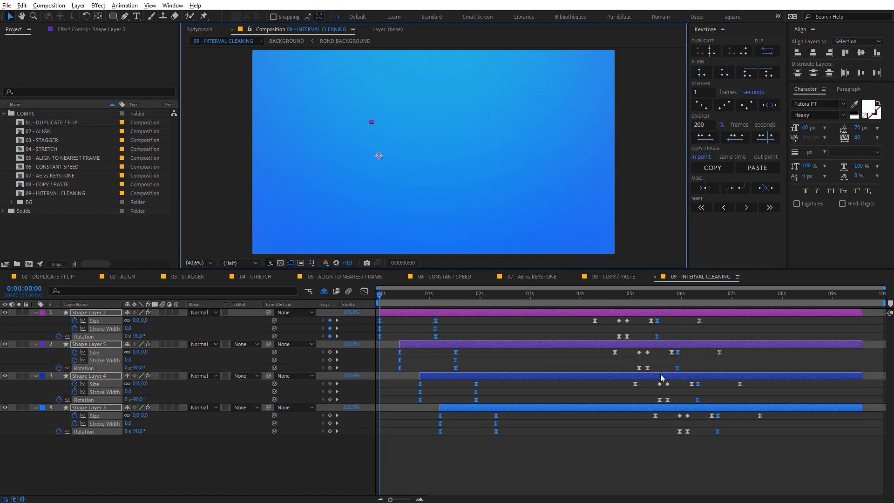
left_click(768, 190)
left_click(638, 335)
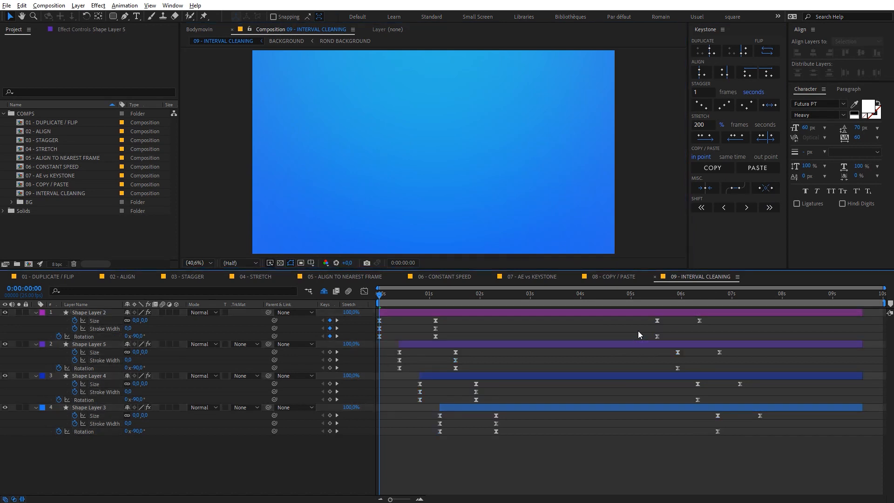